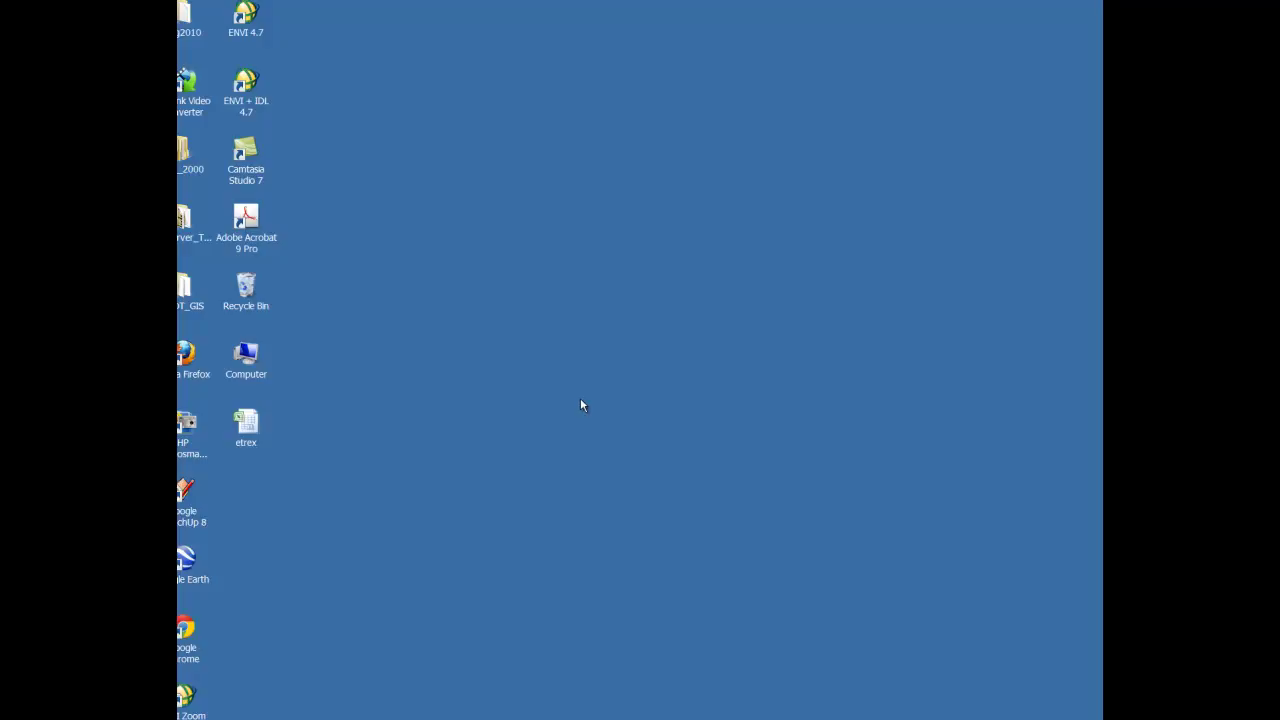
Create a new desktop folder named Bethel and drag it toward the right side.
right_click(587, 360)
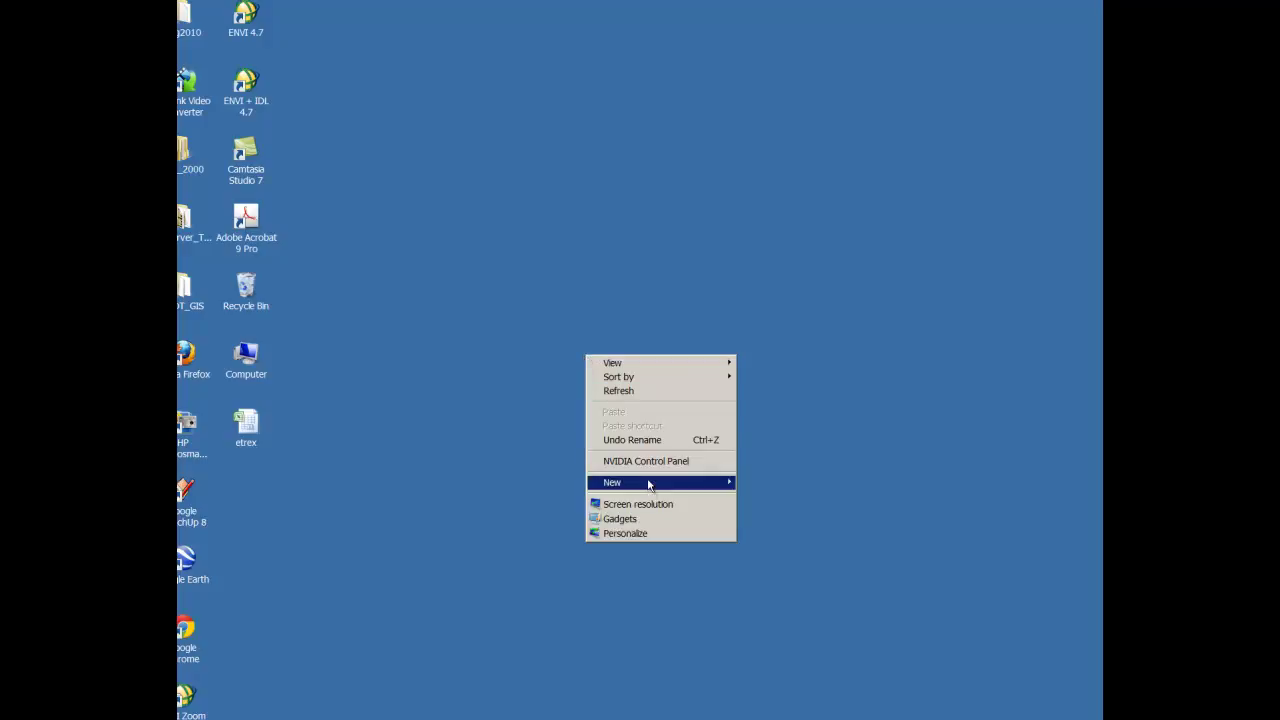
mouse_move(648, 484)
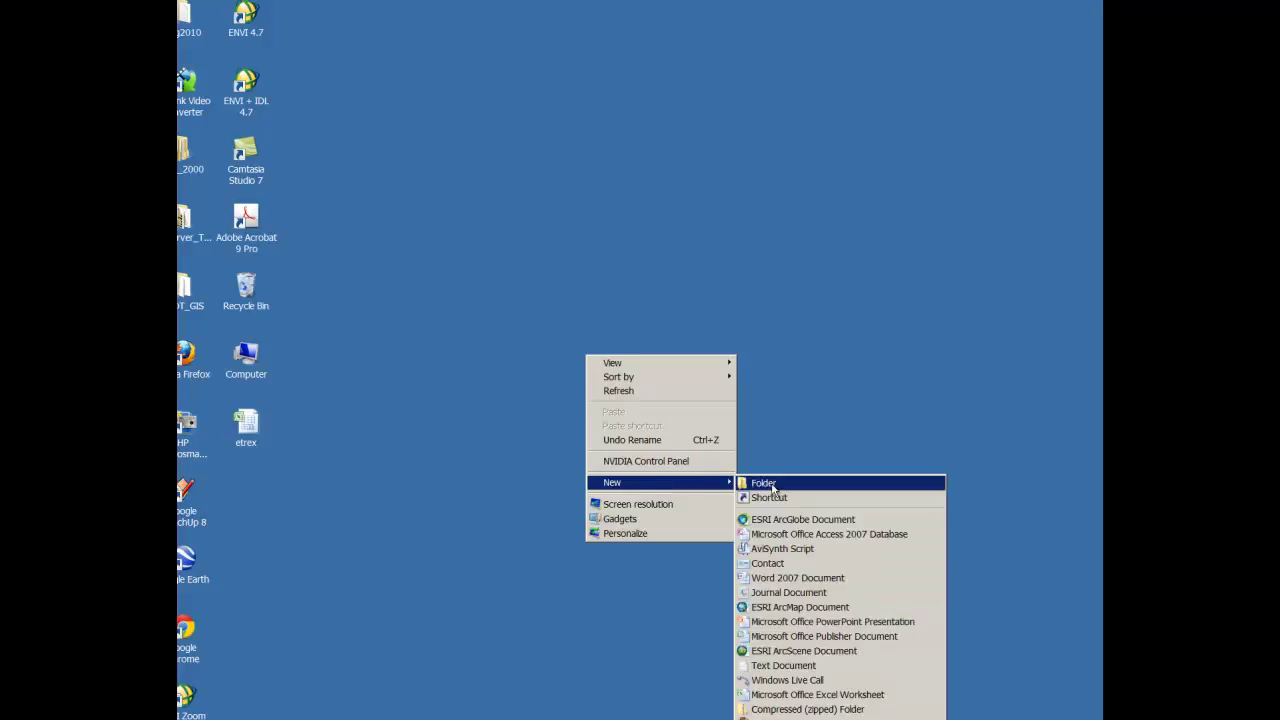
click(765, 484)
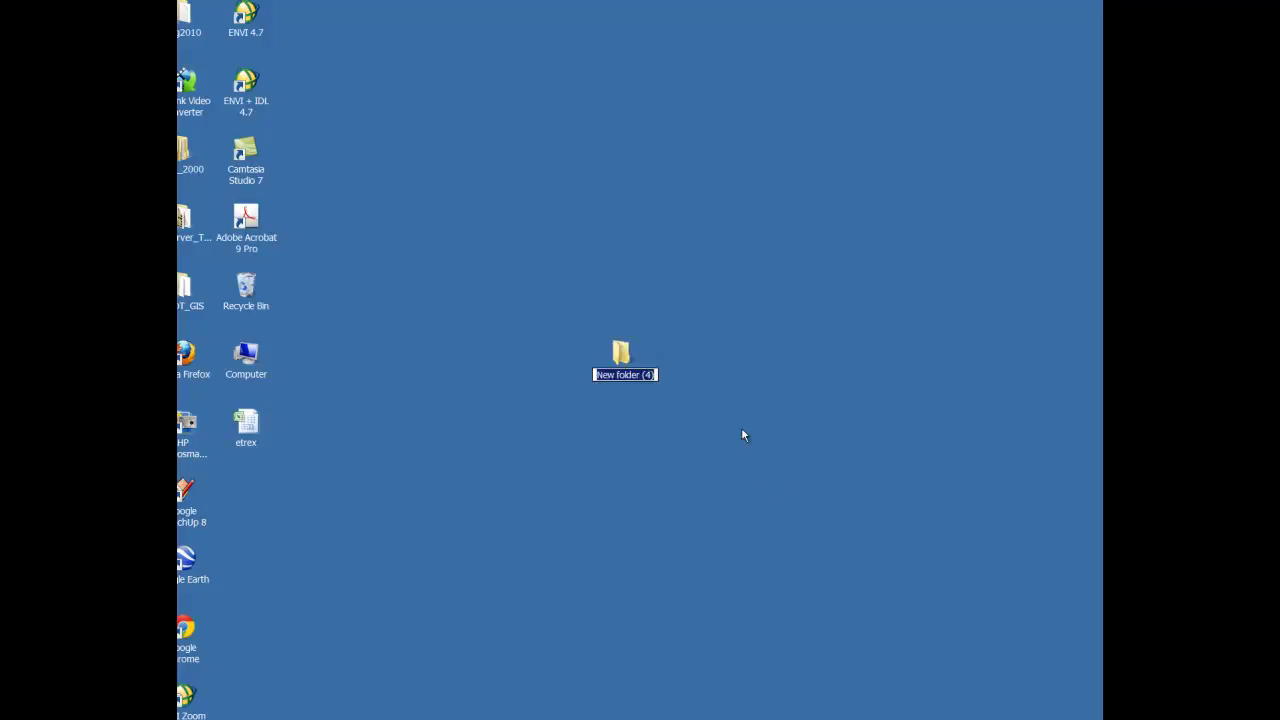
text(Bethel)
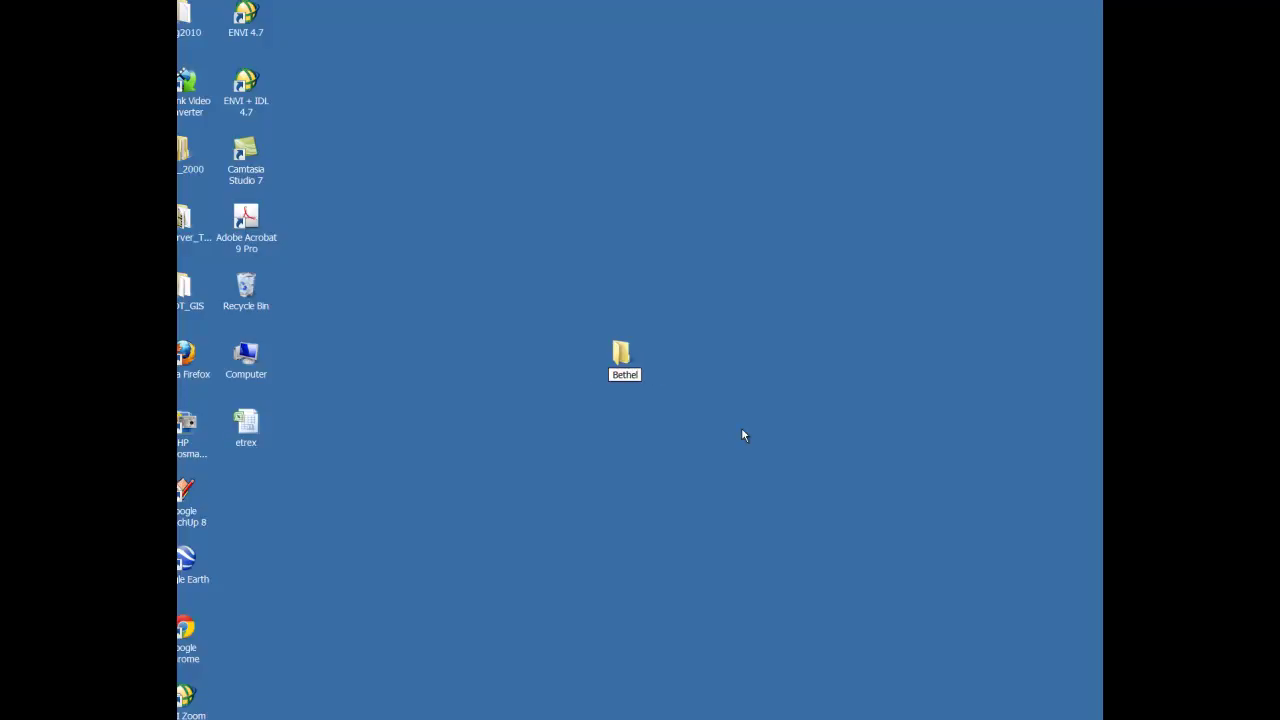
key(Return)
drag(640, 361, 870, 295)
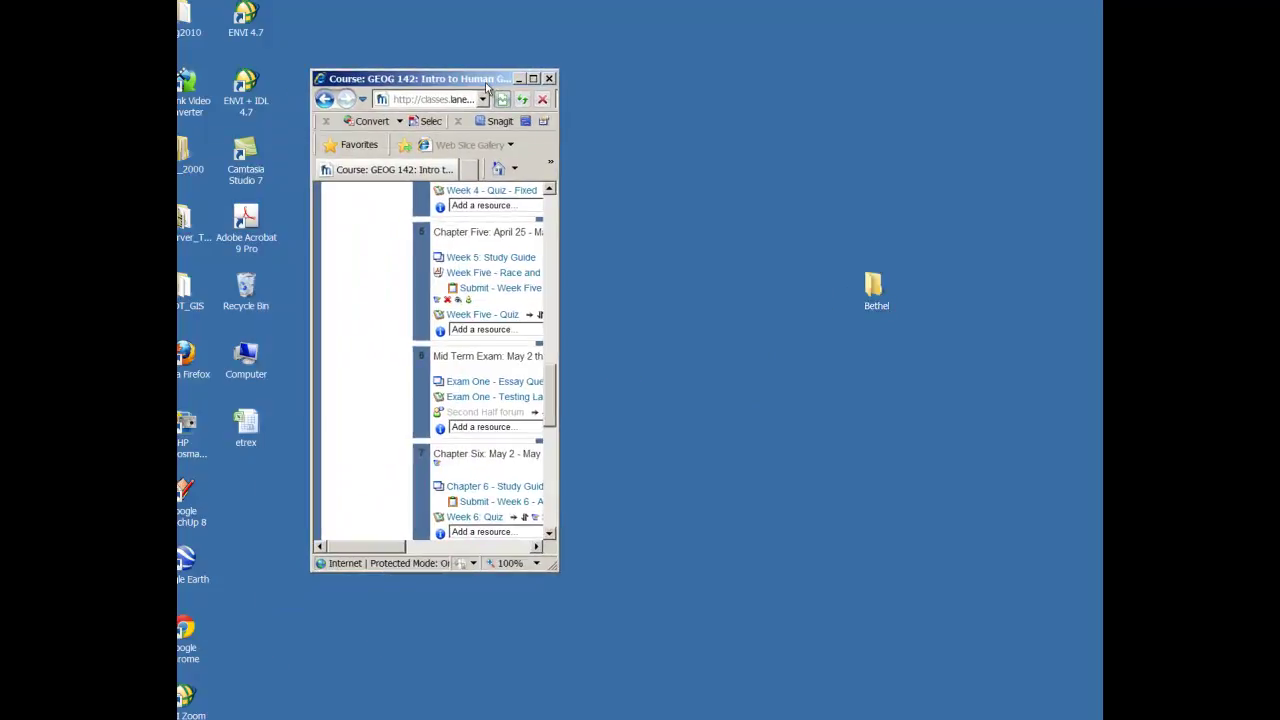
Enlarge the course window and open the Bethel Zip link under Chapter Eight and Nine.
drag(556, 570, 787, 580)
drag(784, 418, 778, 471)
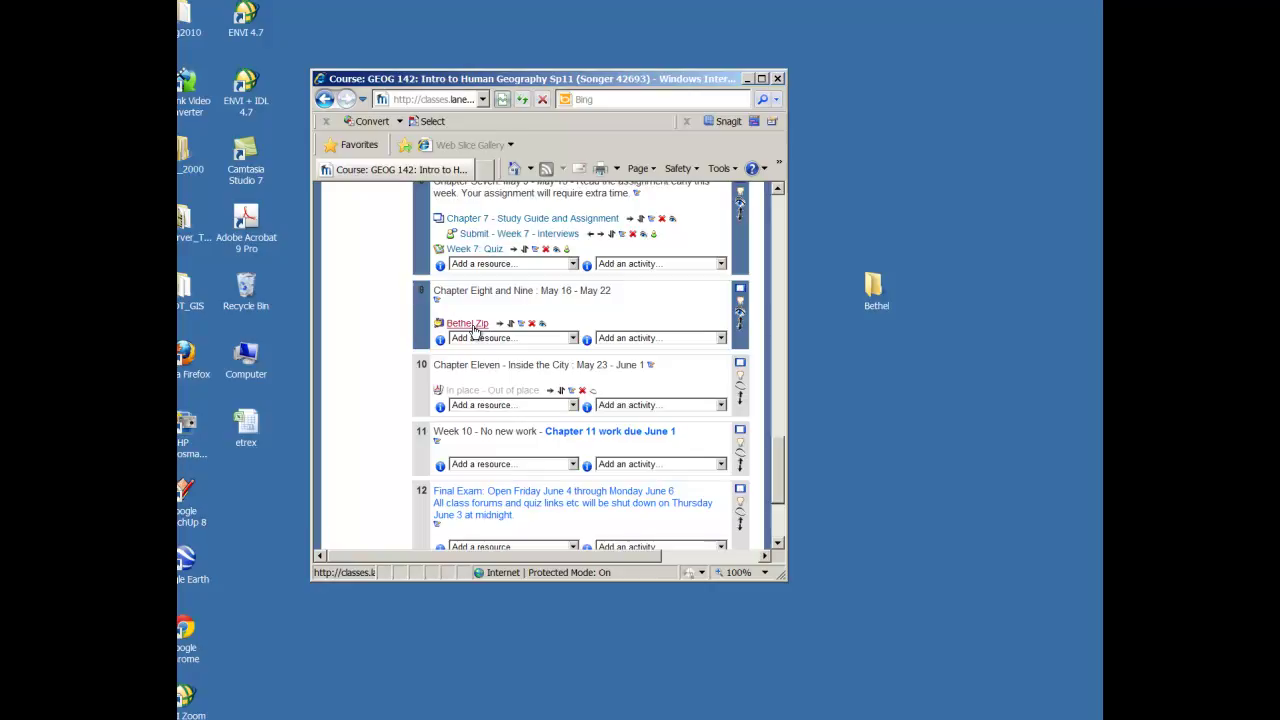
click(474, 331)
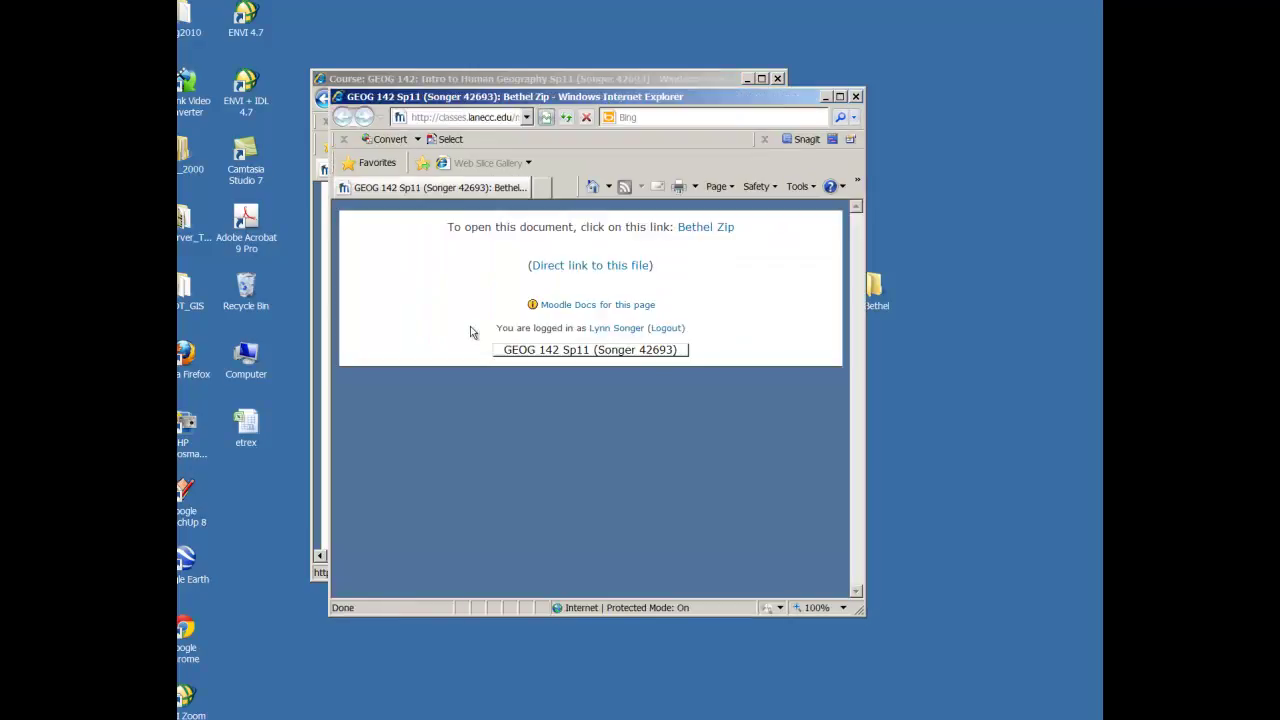
Save Bethel.zip into Desktop > Bethel, then dismiss the Download complete notice.
click(715, 237)
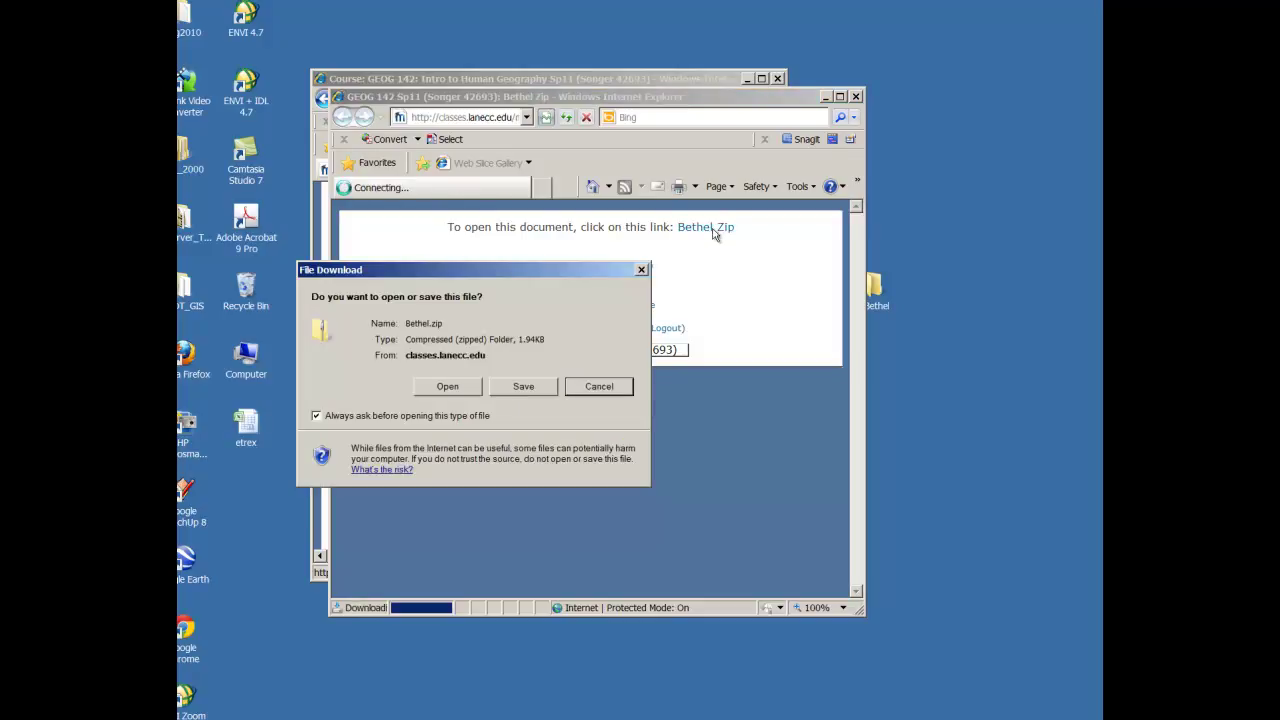
click(538, 390)
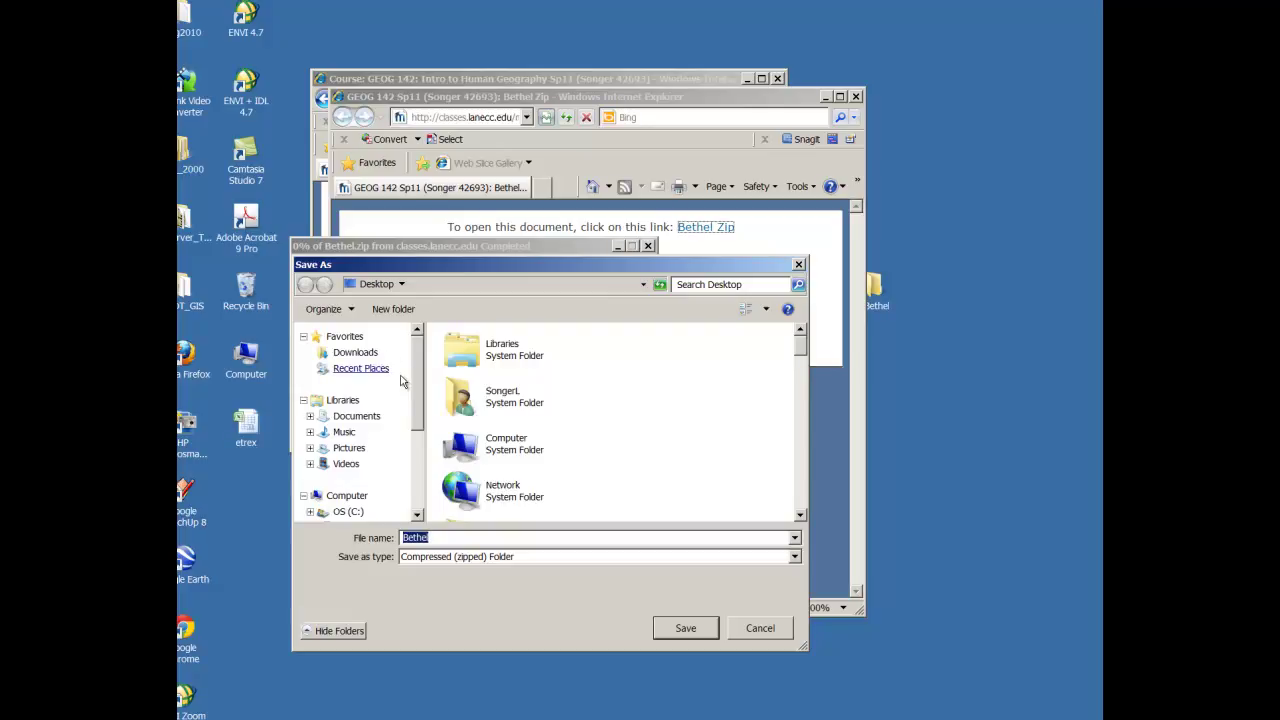
scroll(414, 395, down, 2)
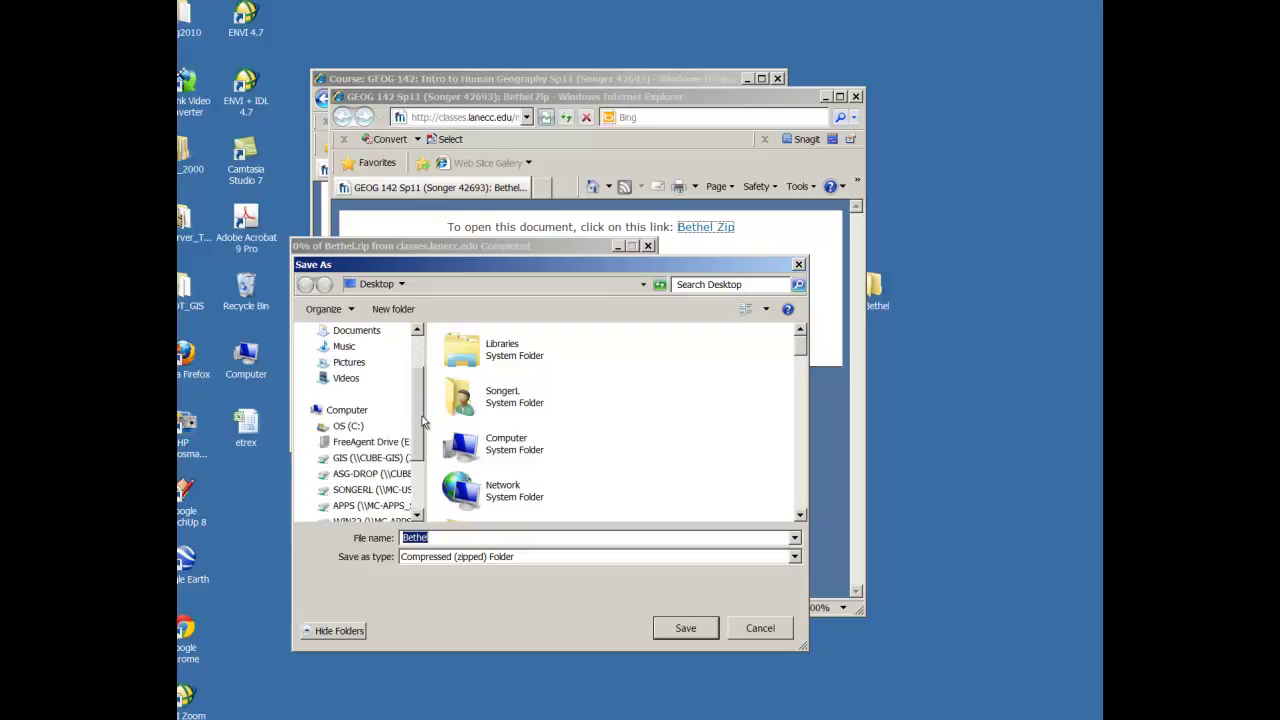
click(642, 285)
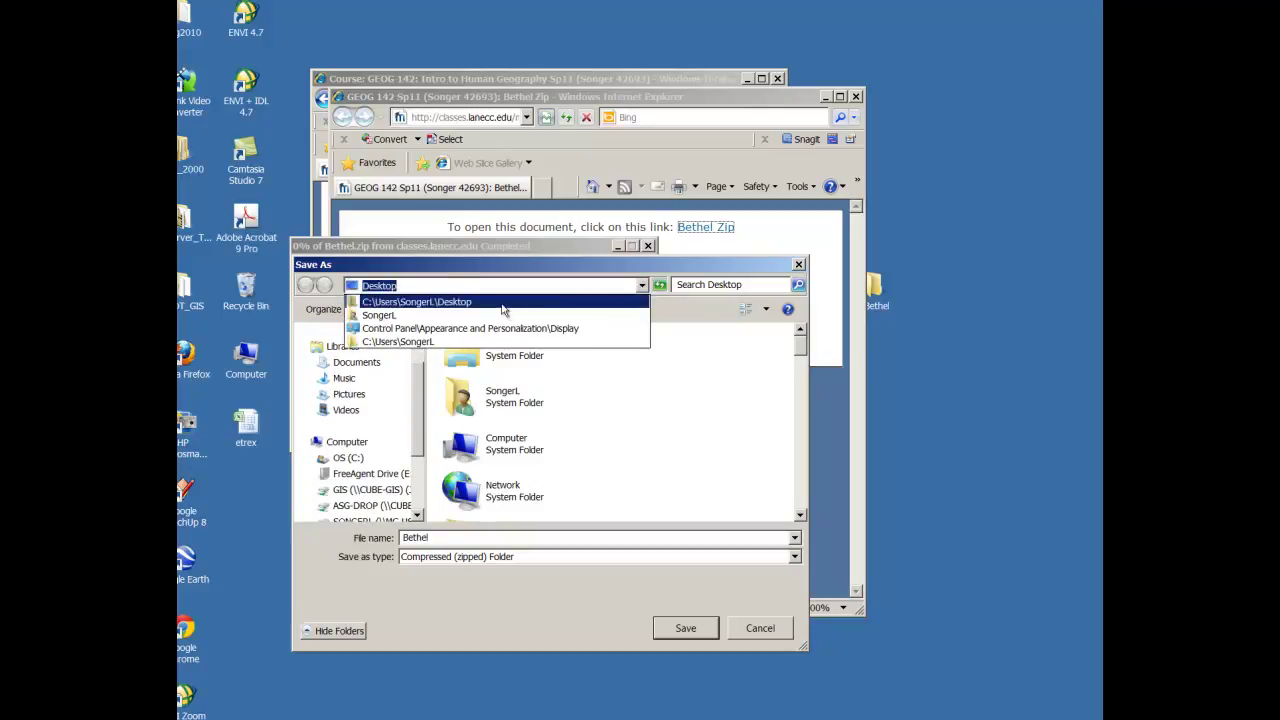
click(503, 305)
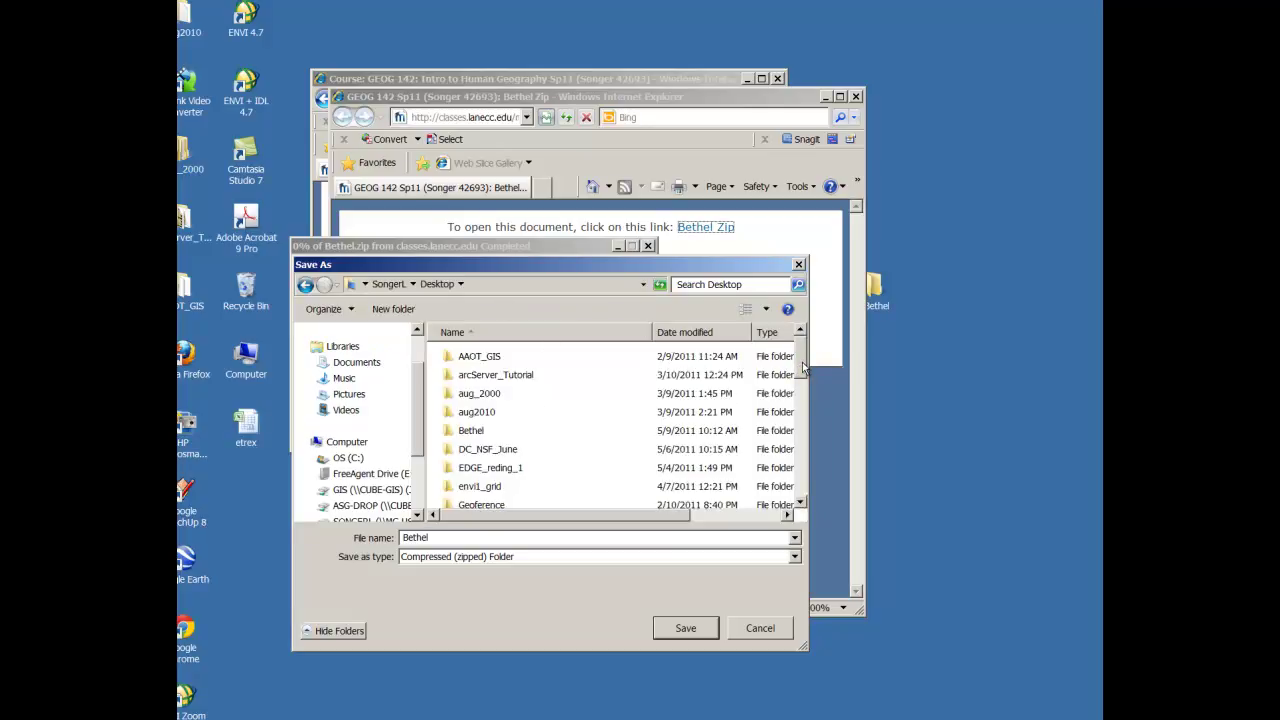
drag(802, 368, 802, 382)
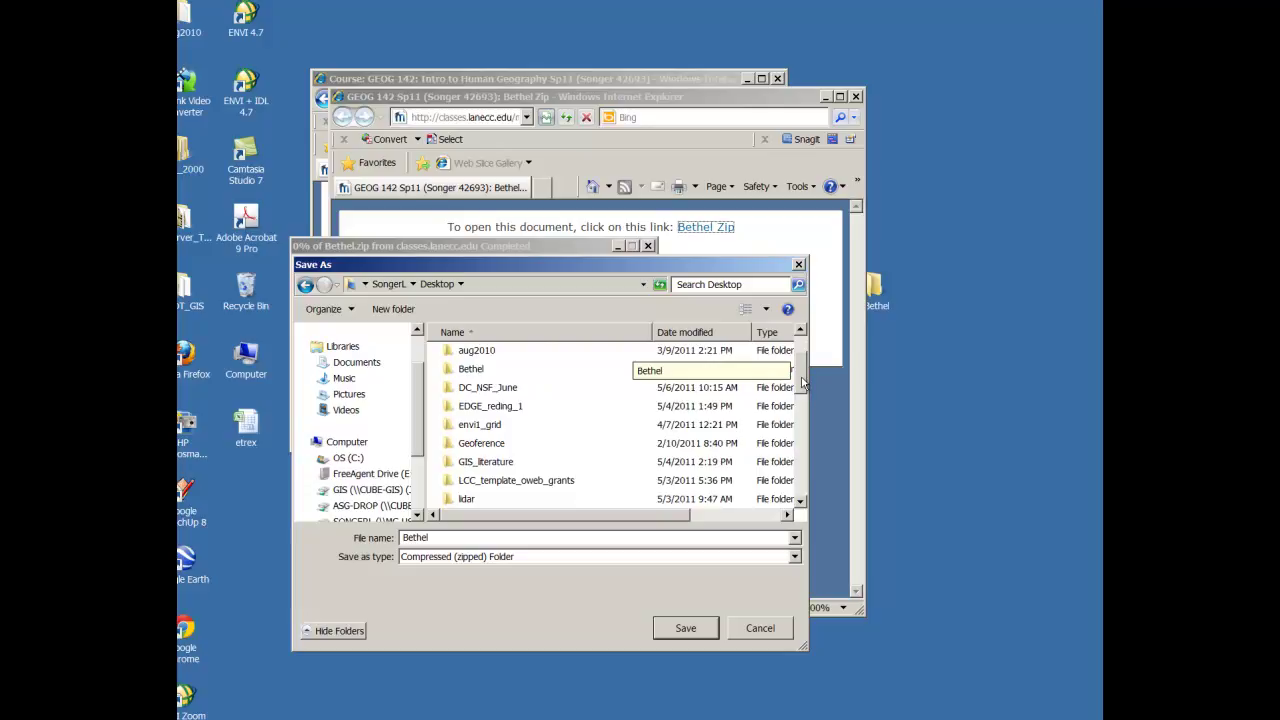
double_click(478, 372)
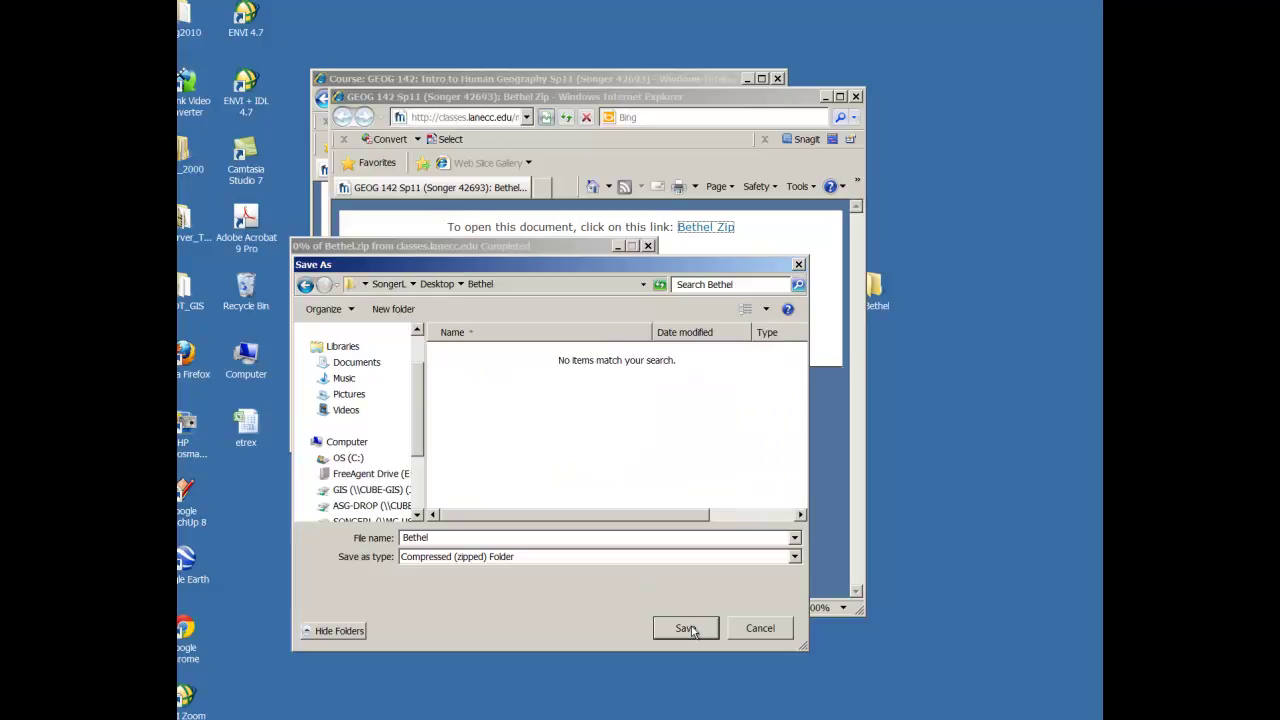
click(688, 628)
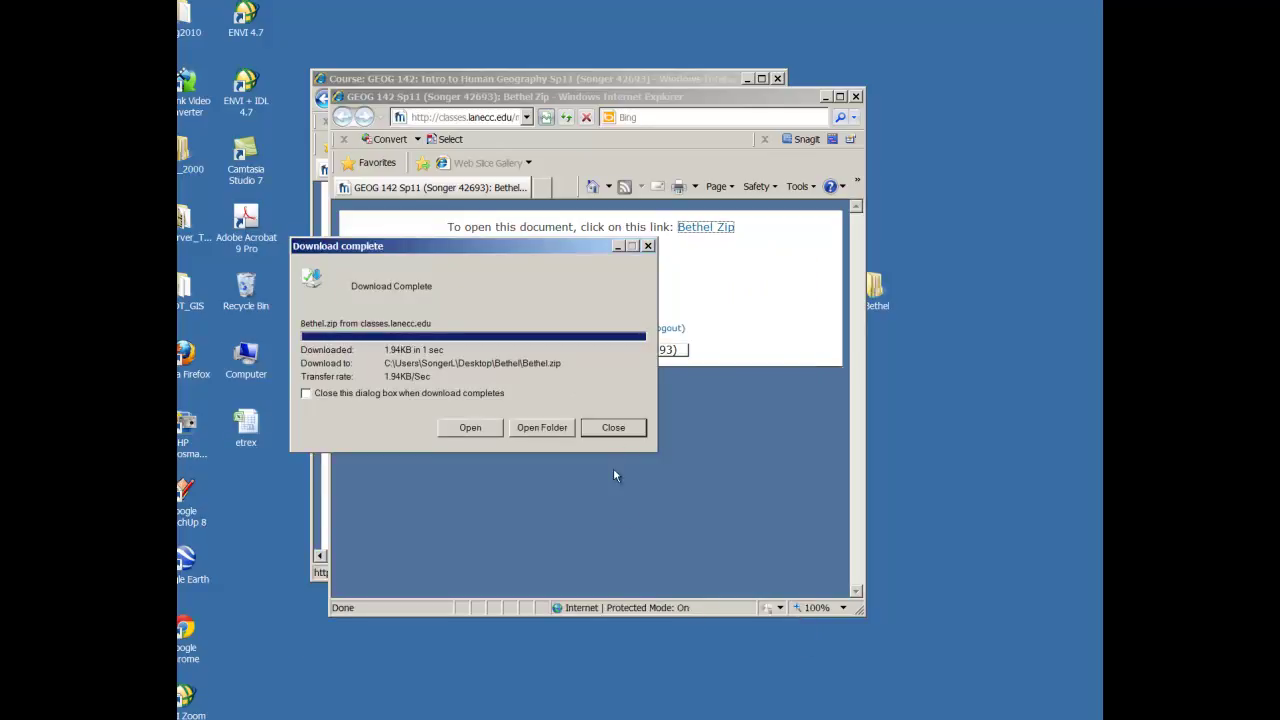
click(631, 424)
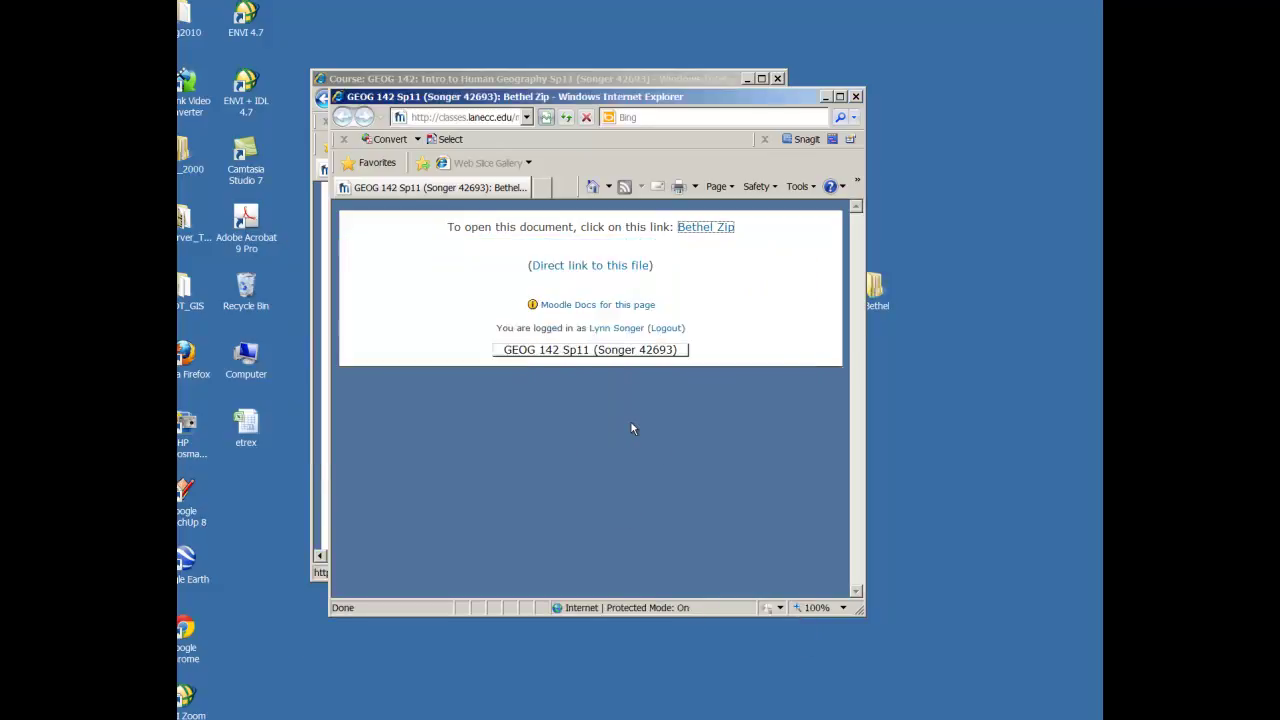
Open the desktop Bethel folder and extract Bethel.zip into the suggested Bethel subfolder.
click(826, 96)
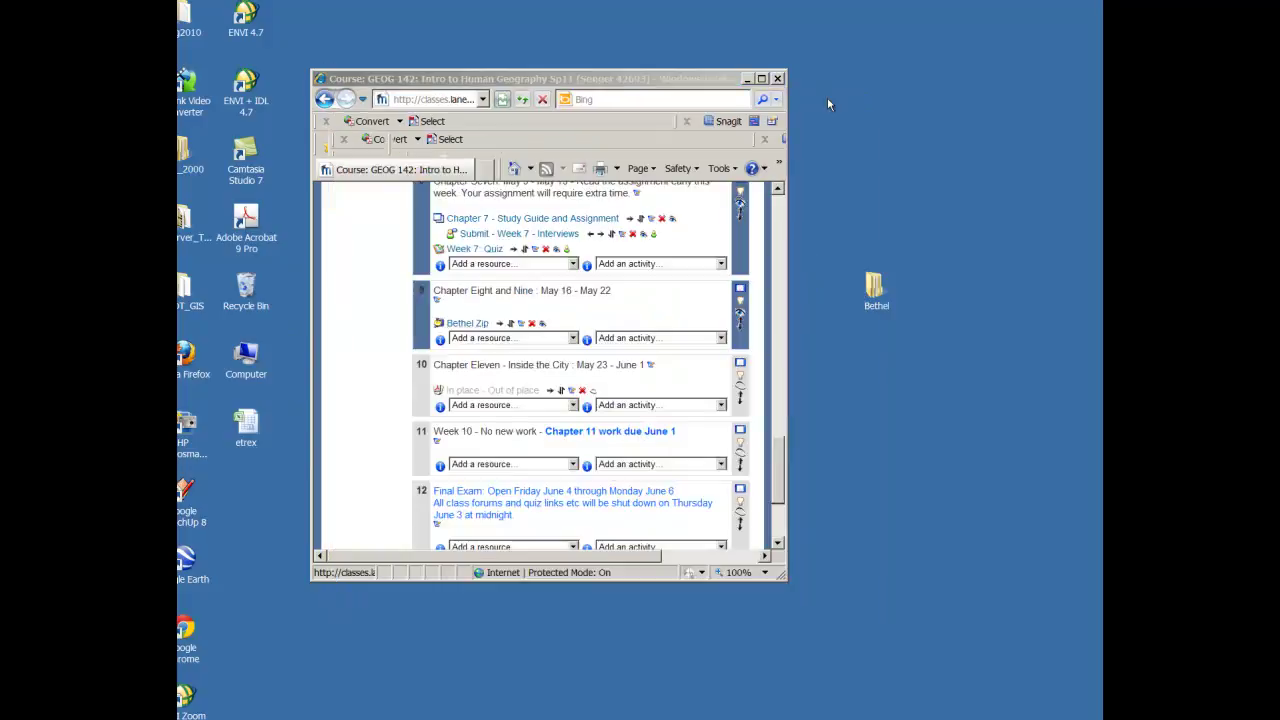
double_click(876, 289)
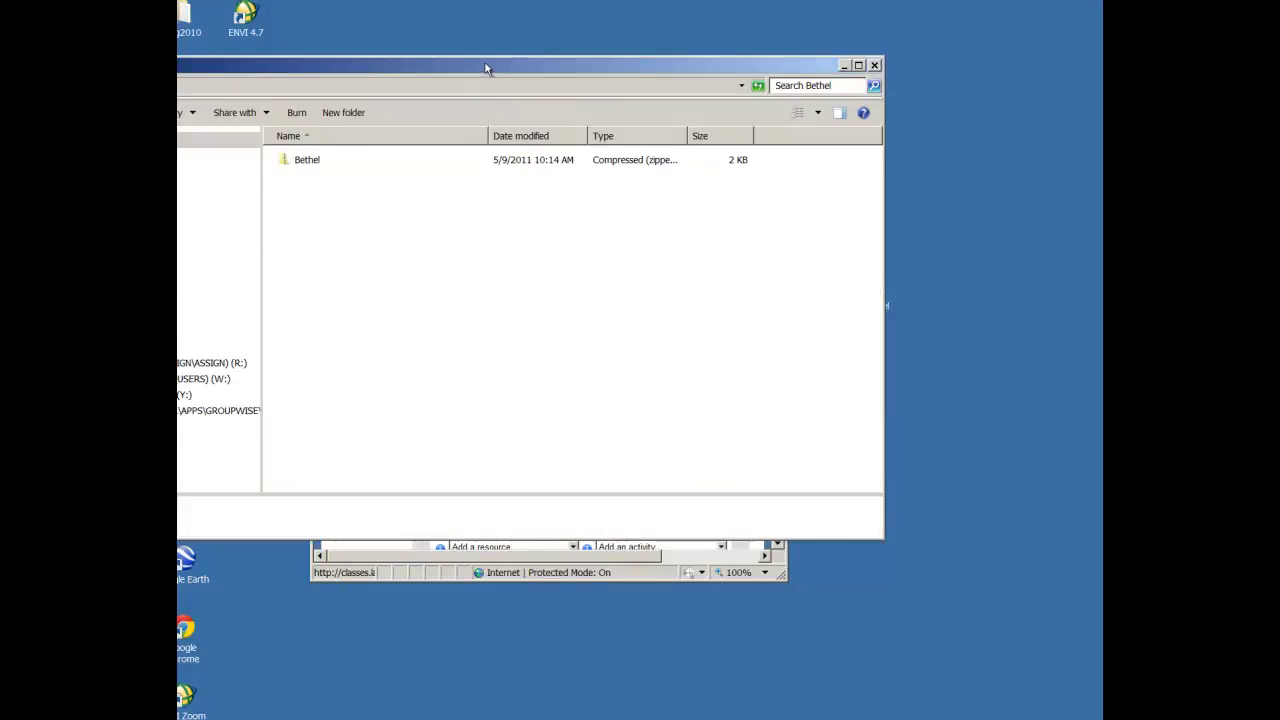
drag(485, 68, 685, 172)
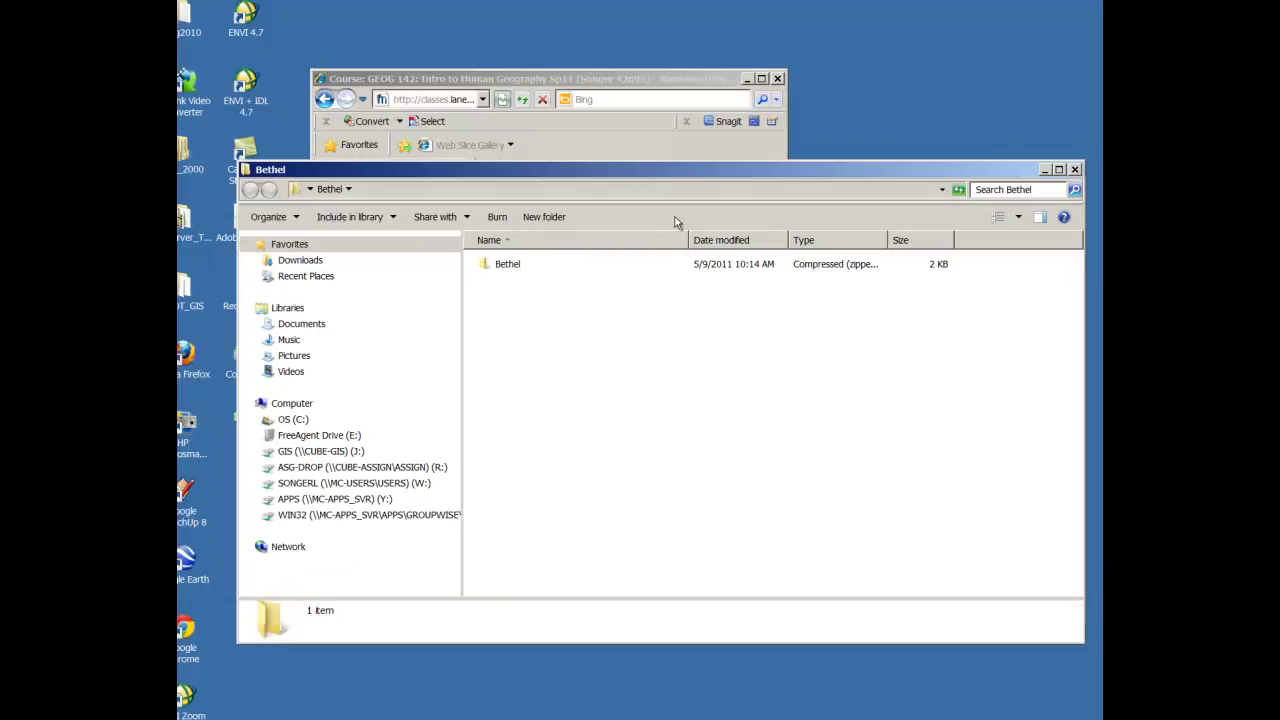
click(486, 268)
right_click(487, 270)
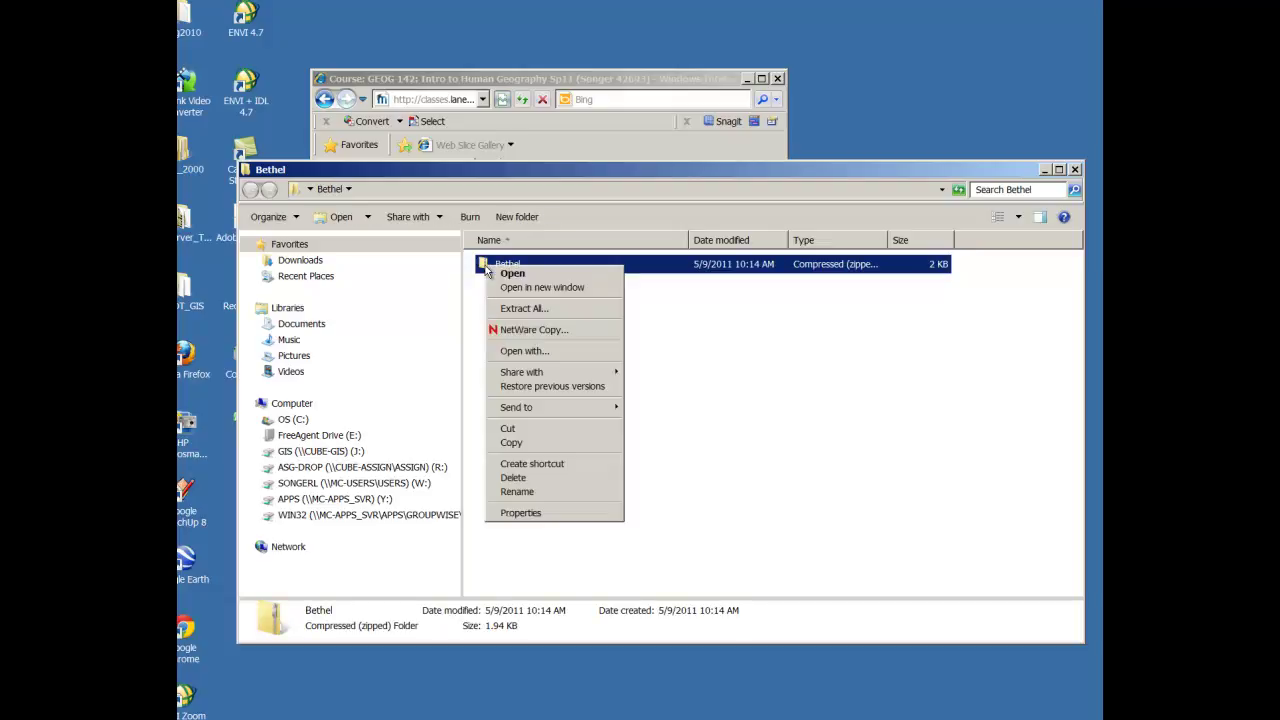
mouse_move(577, 414)
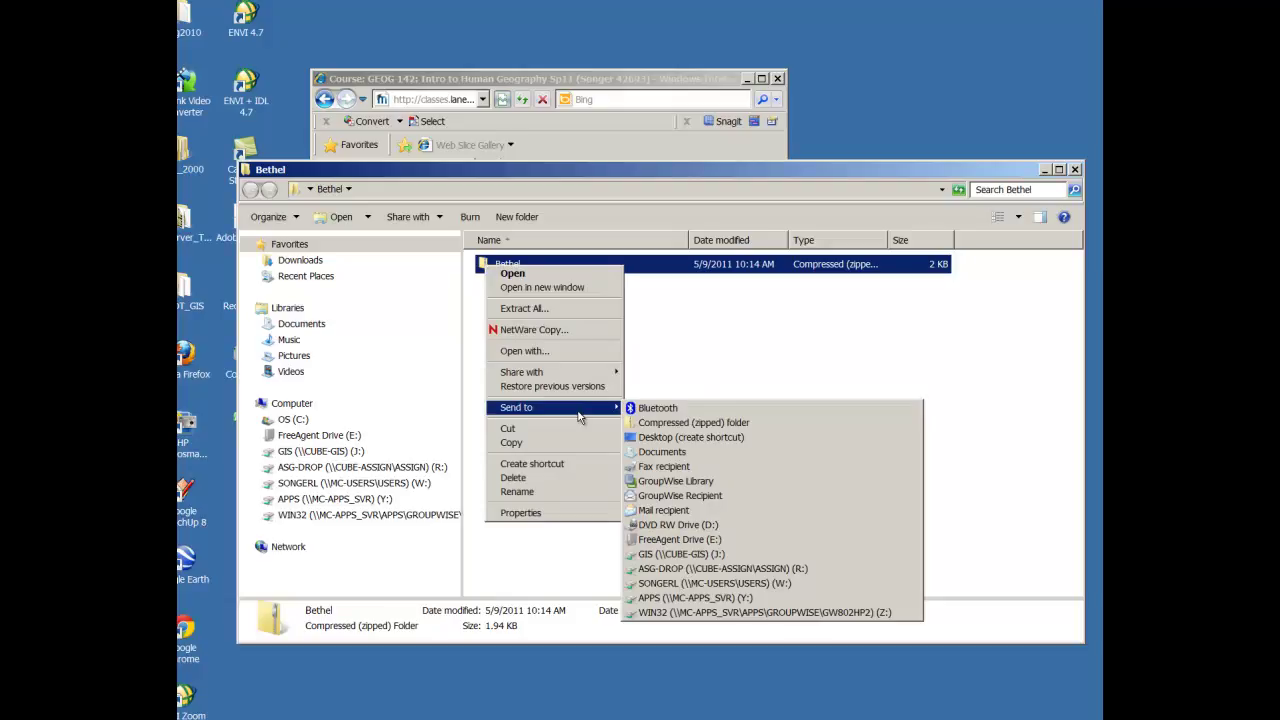
click(568, 313)
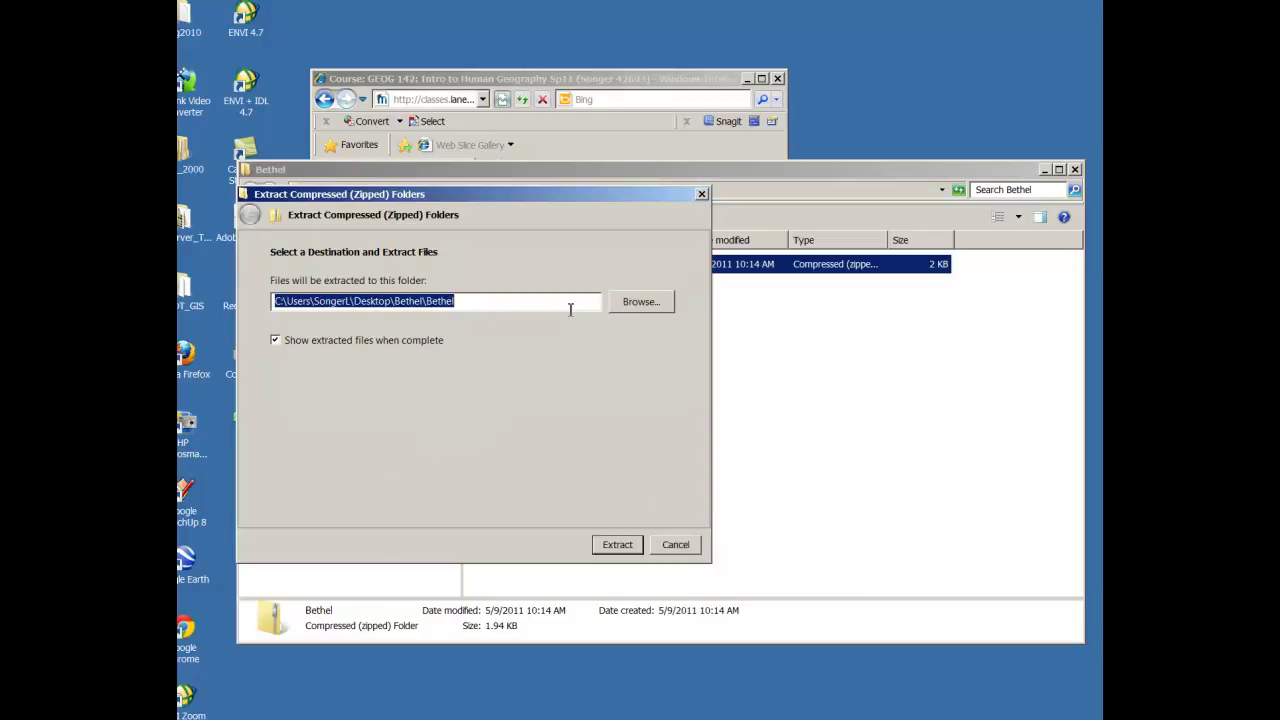
click(618, 546)
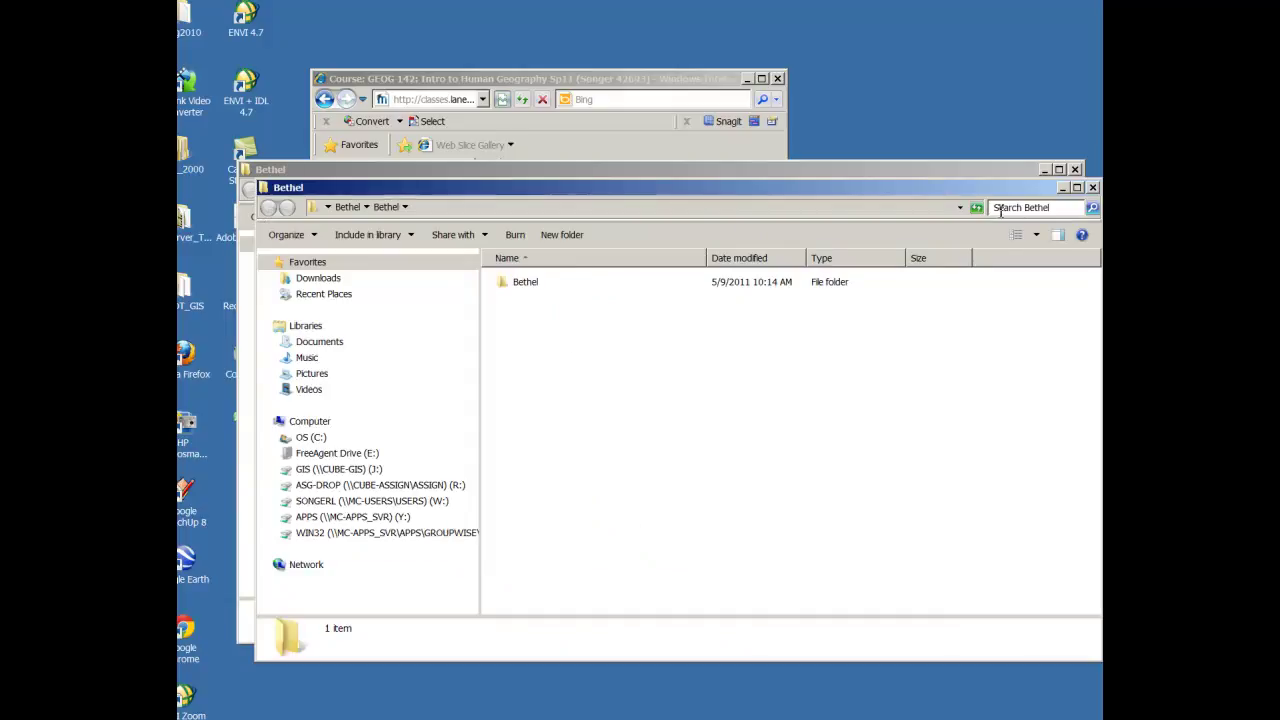
Open the inner Bethel folder to confirm the seven Bethel_area files, then close Explorer.
click(1092, 187)
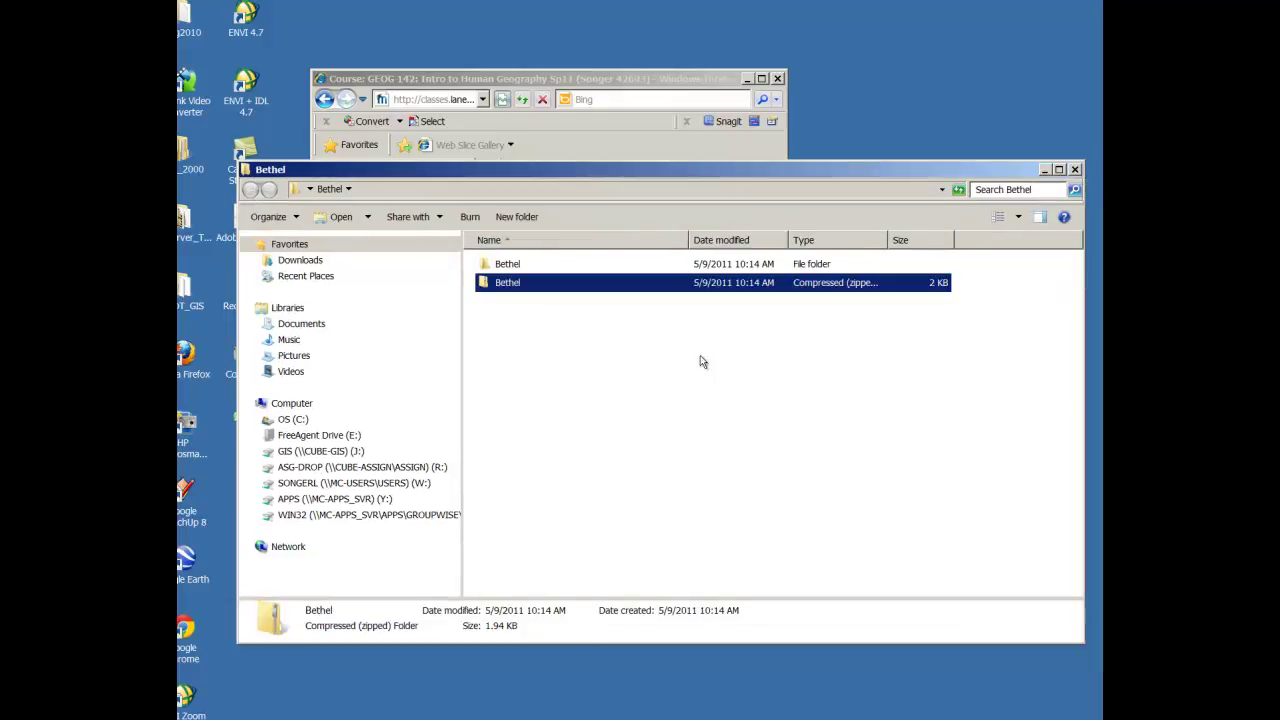
click(488, 285)
click(500, 264)
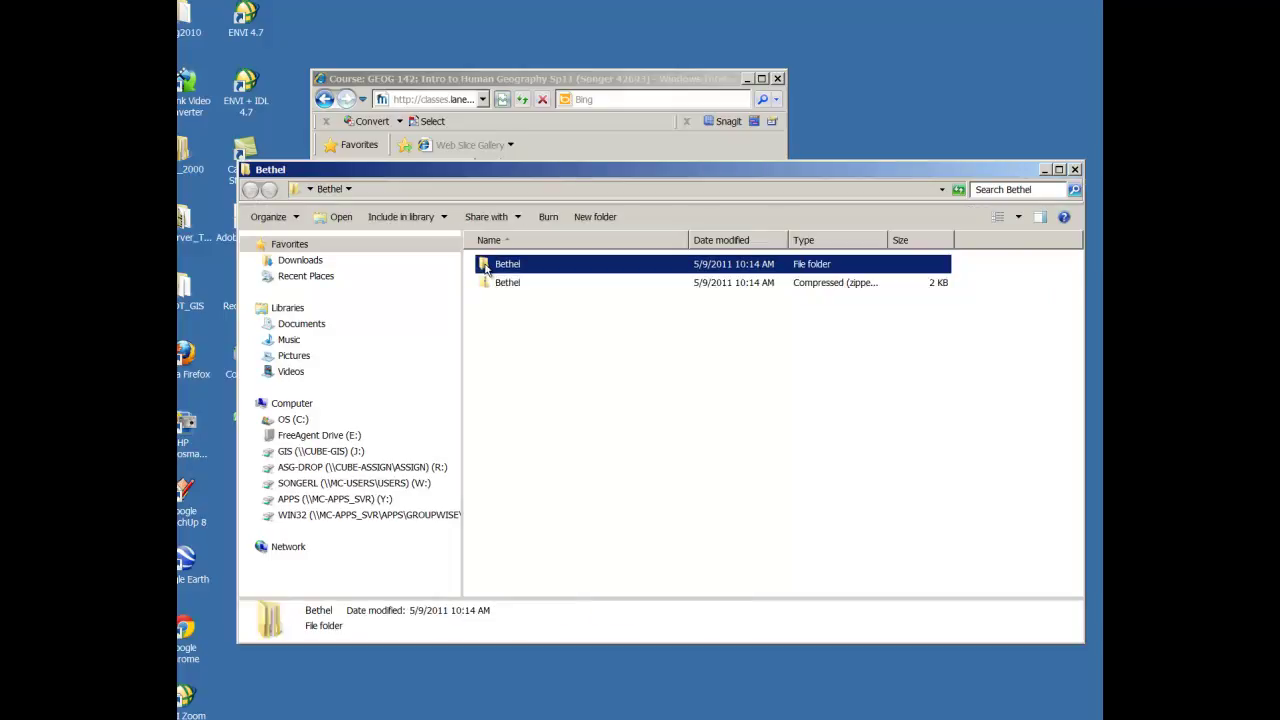
double_click(485, 266)
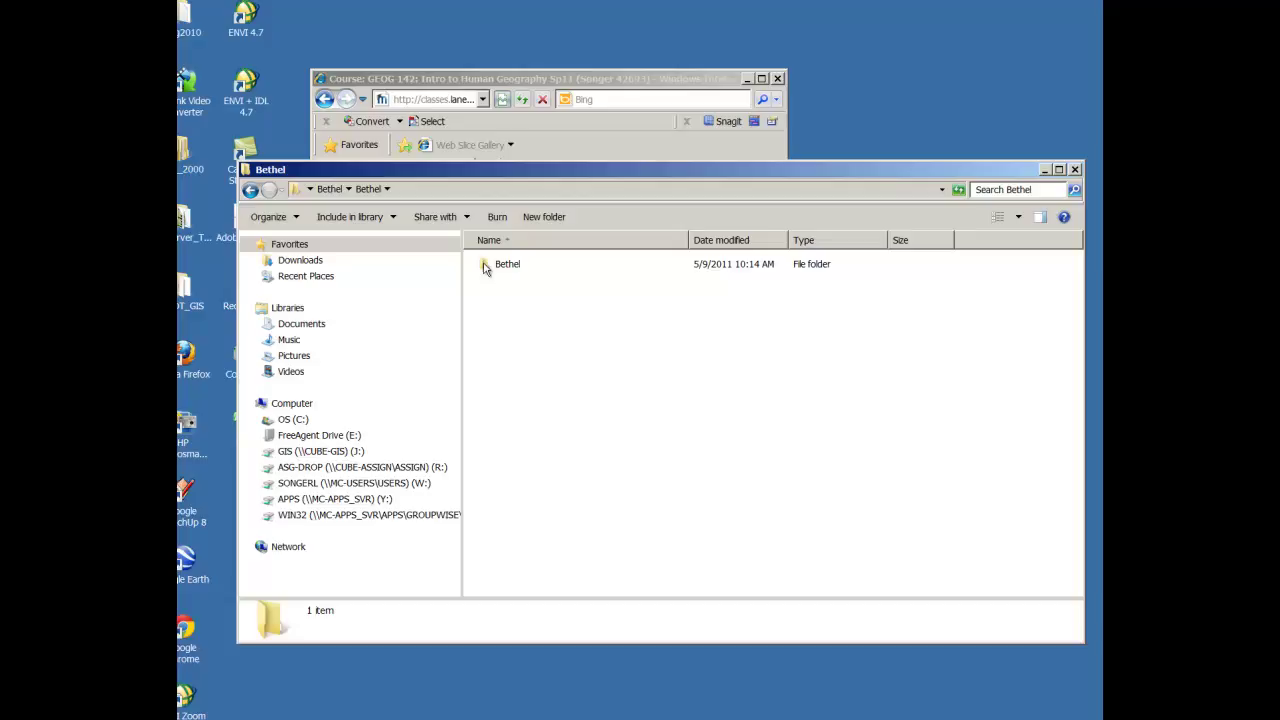
double_click(485, 266)
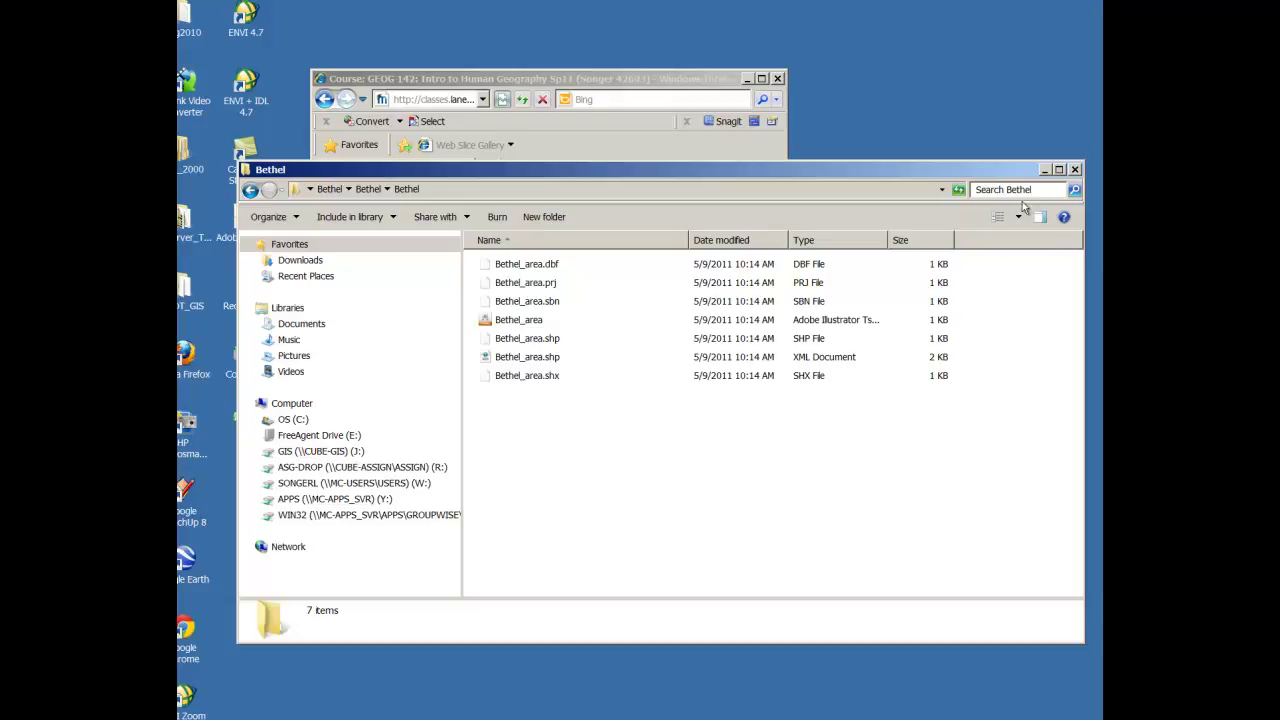
click(1075, 170)
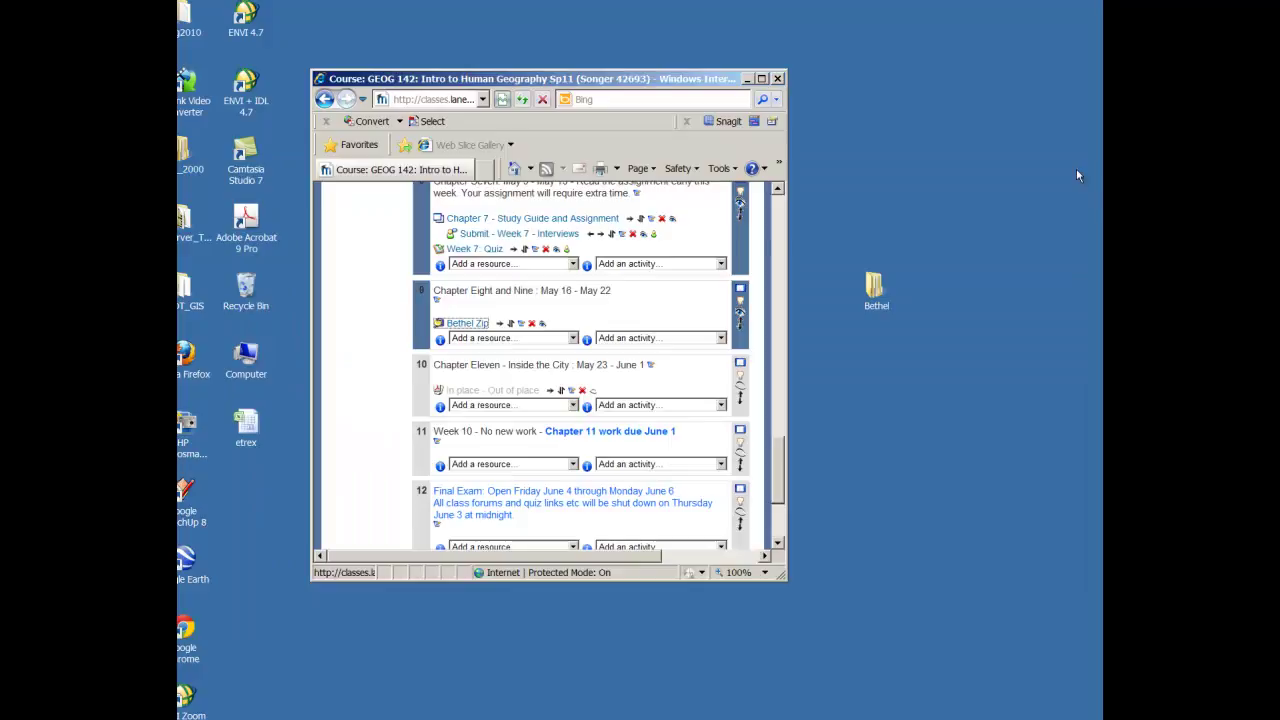
Minimize the Internet Explorer course window and reposition the Firefox i-Tree Canopy window.
click(747, 80)
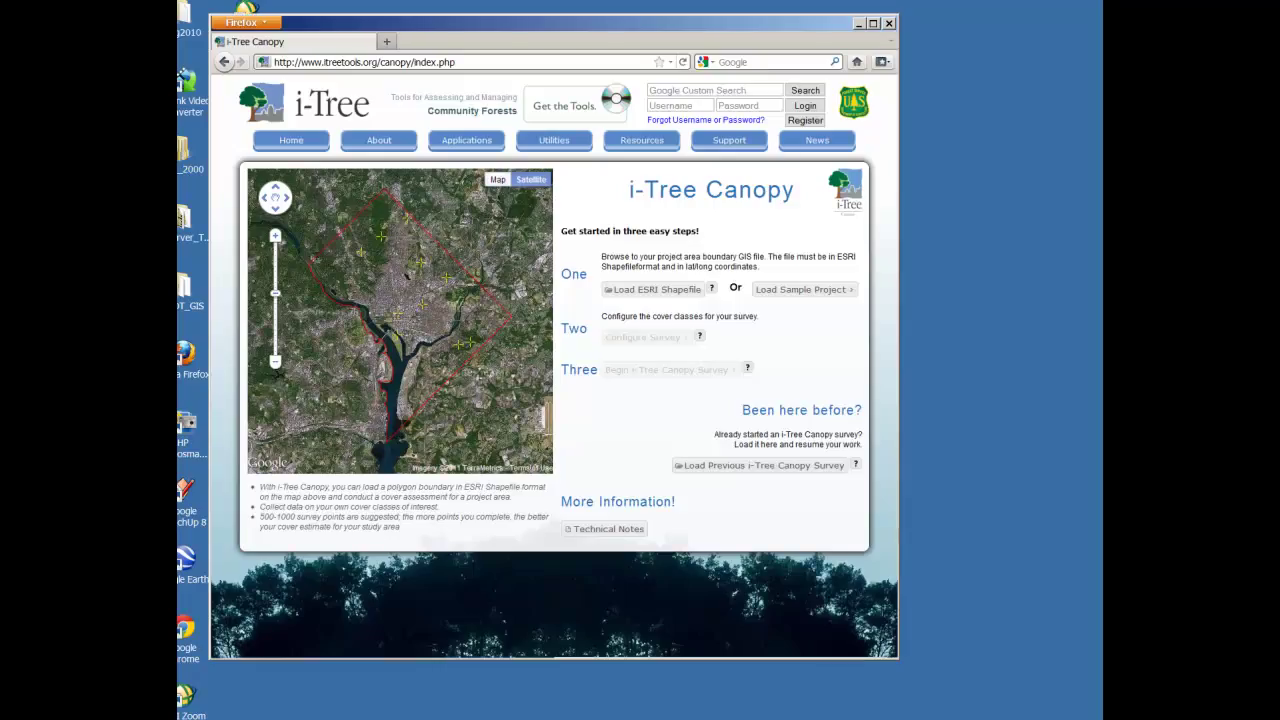
drag(542, 40, 691, 51)
mouse_move(786, 157)
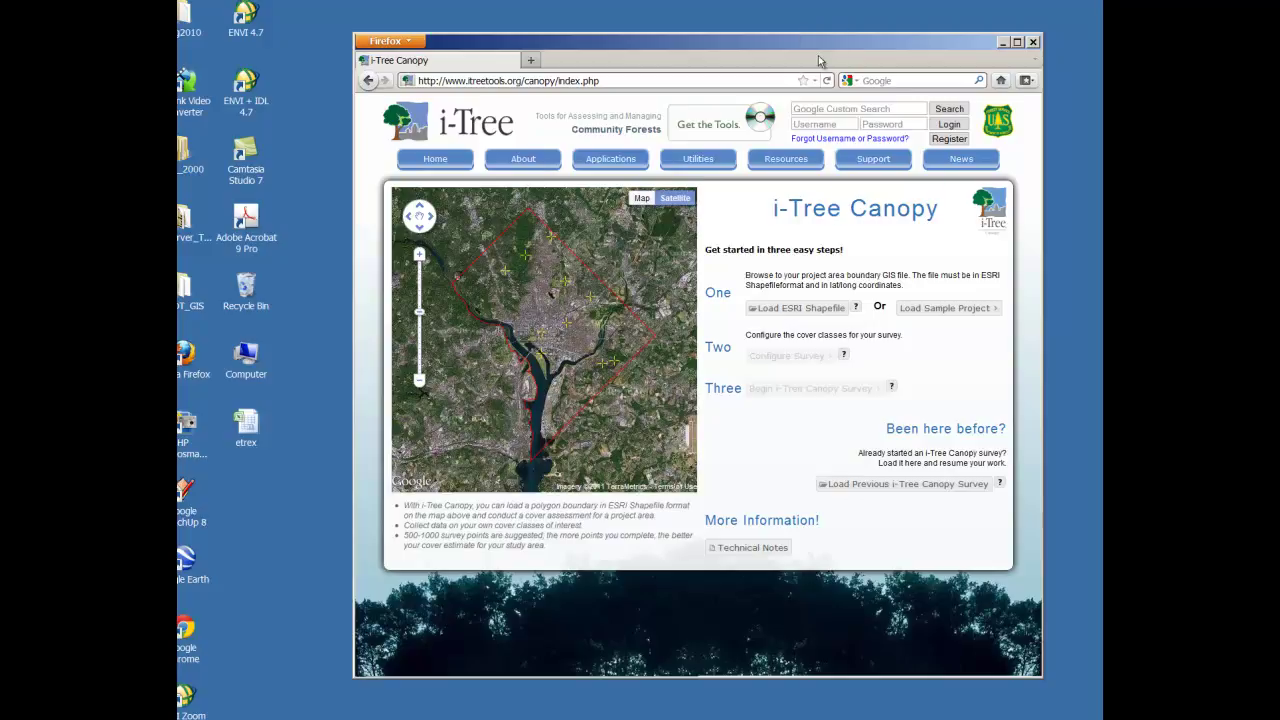
Start loading an ESRI shapefile, accept the licence agreement, and browse for the file.
click(810, 312)
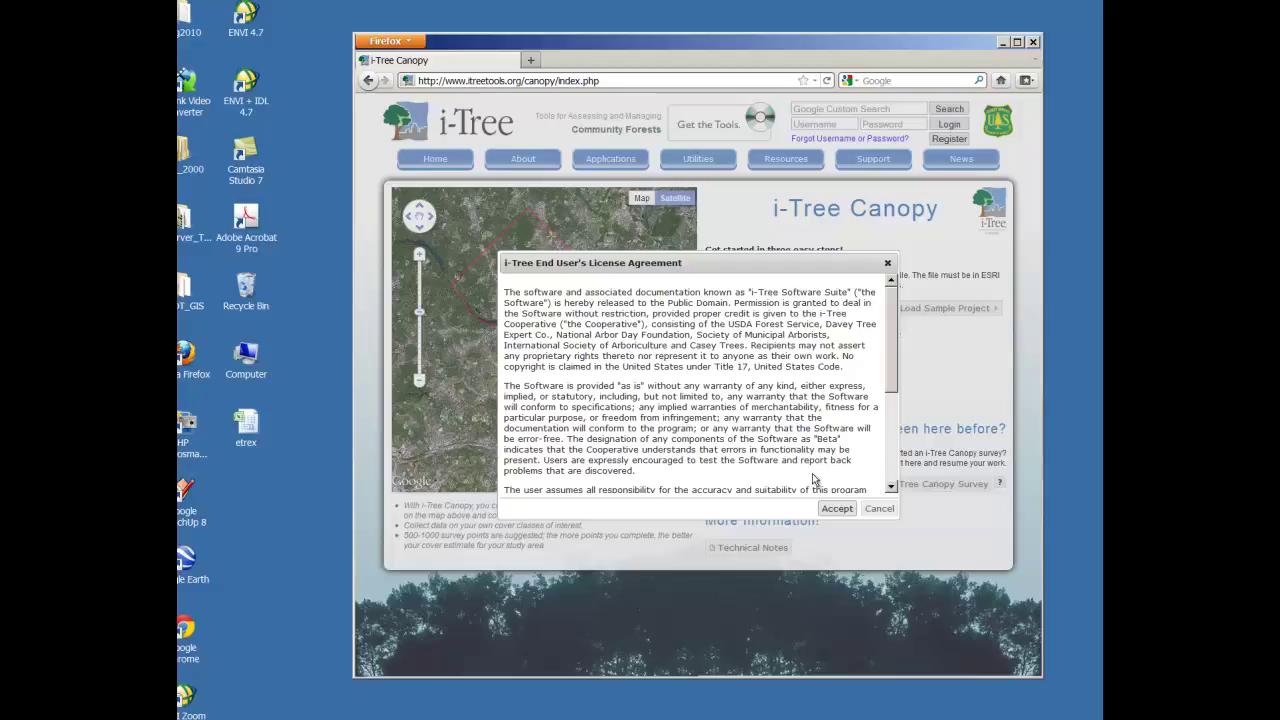
click(836, 509)
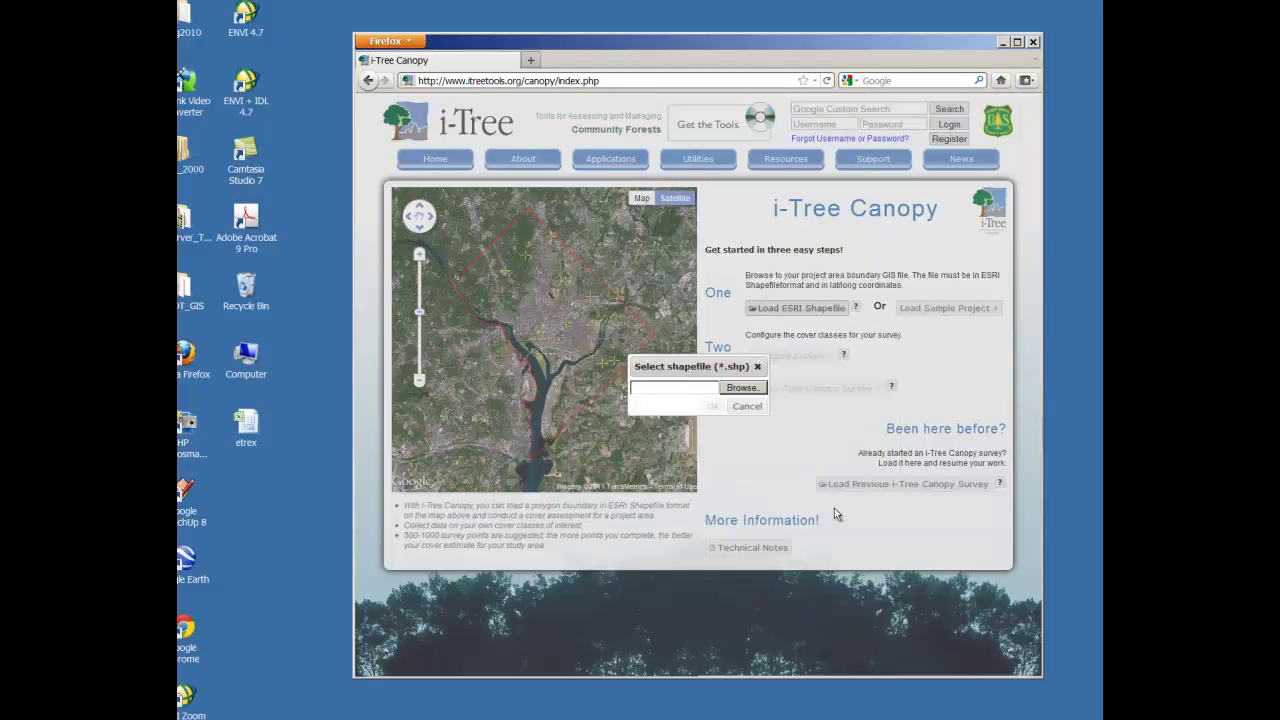
click(745, 389)
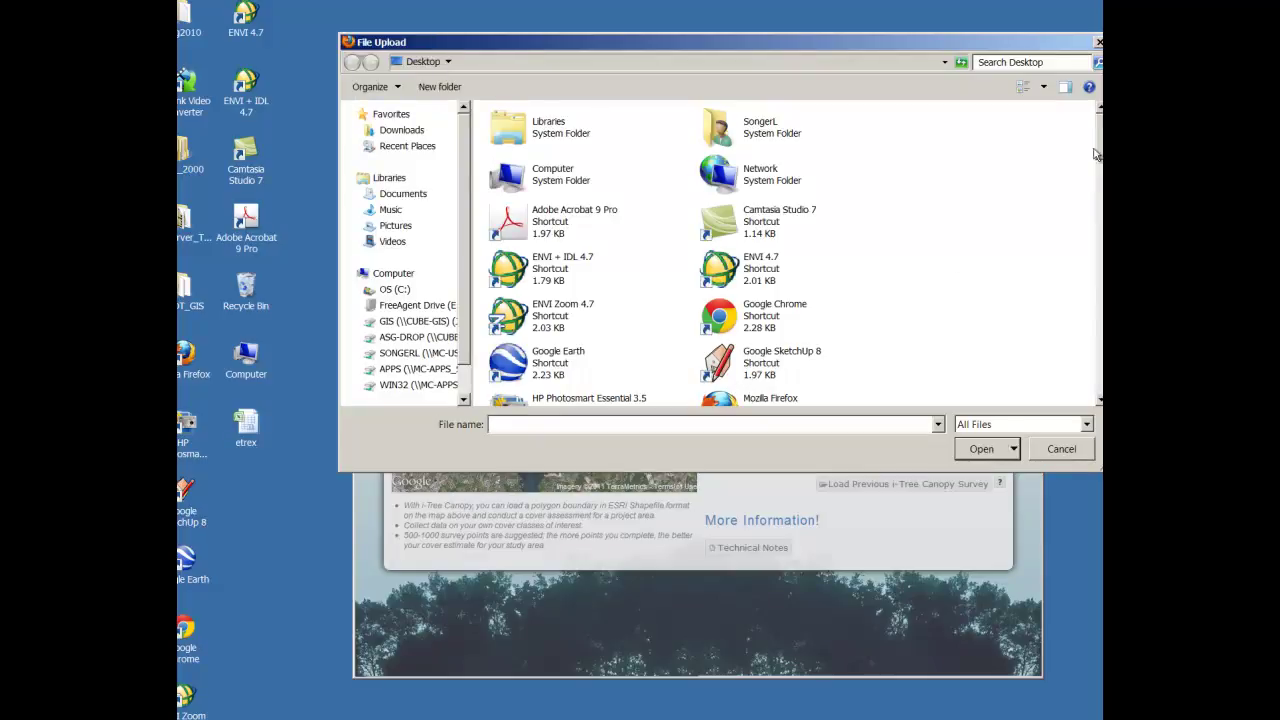
scroll(1095, 137, down, 5)
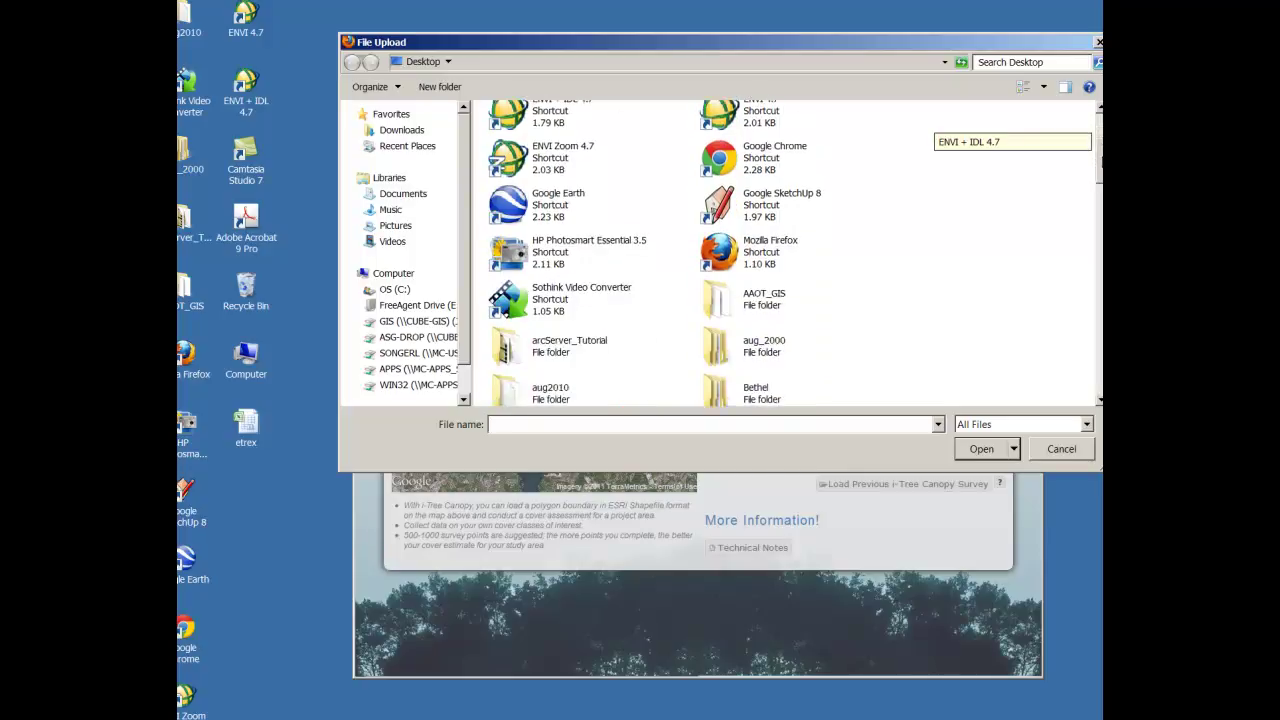
scroll(1095, 137, down, 3)
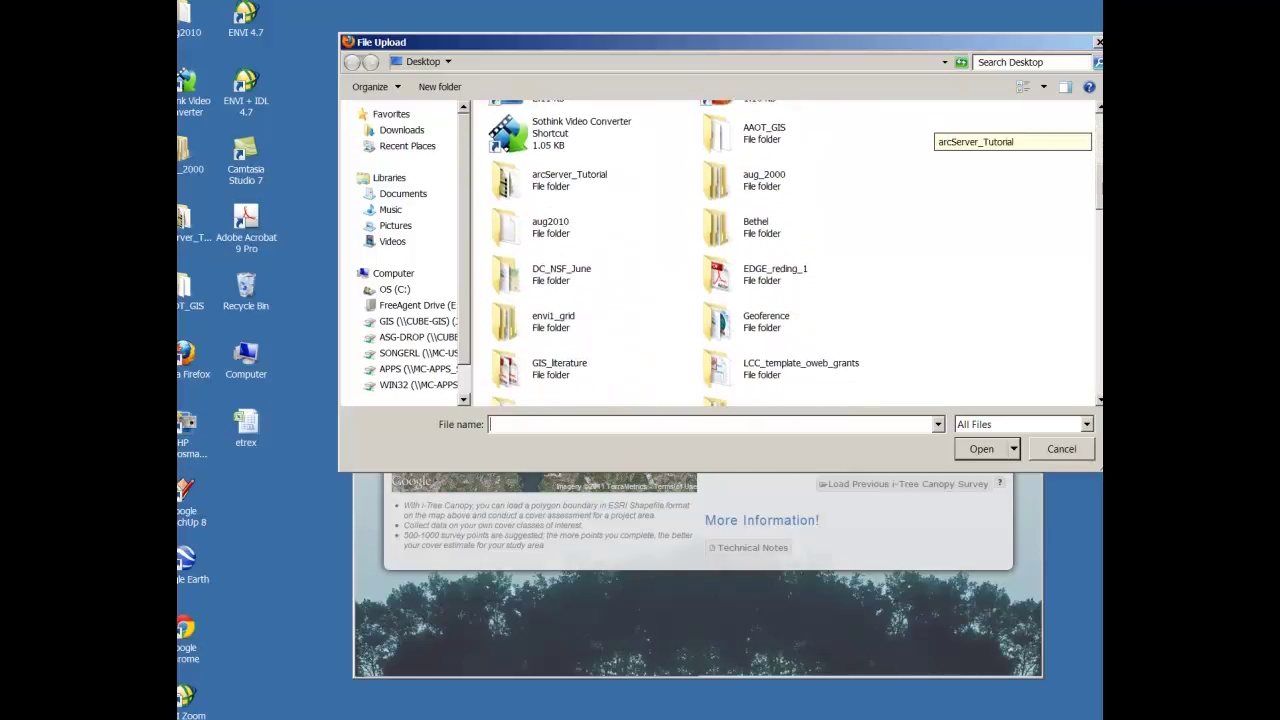
scroll(1095, 137, up, 2)
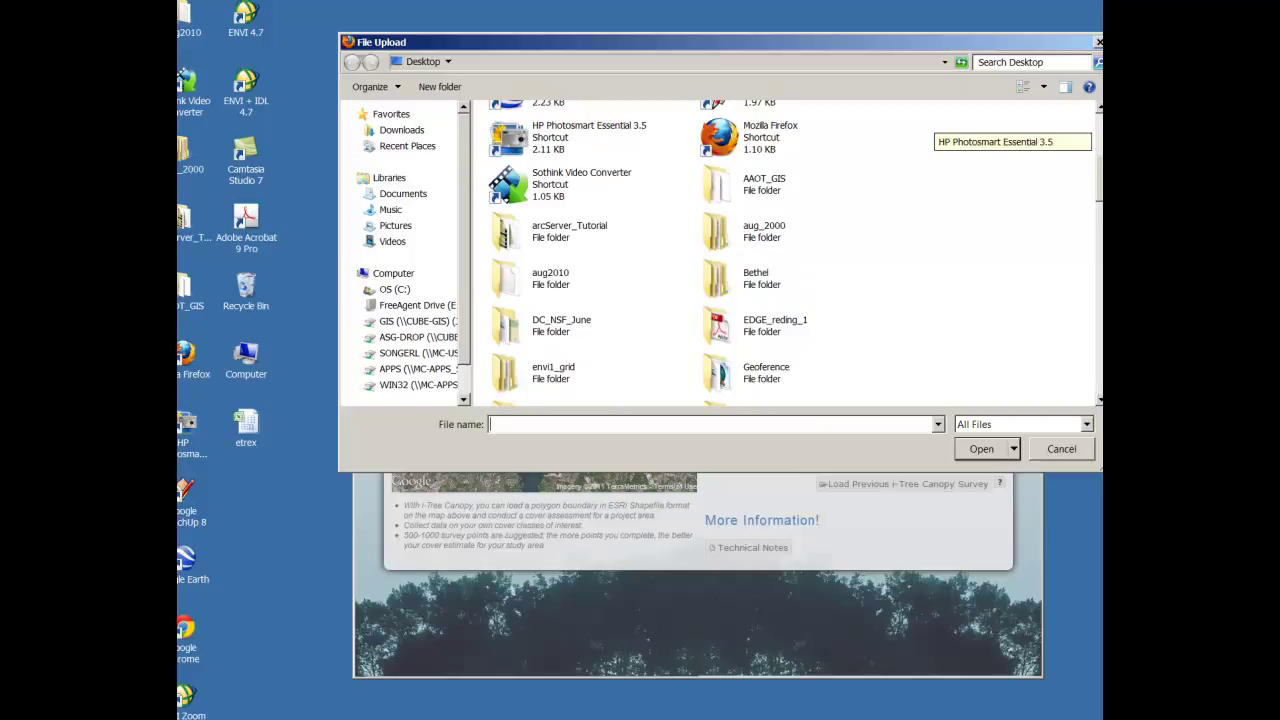
Choose Bethel_area.shp from Desktop > Bethel > Bethel > Bethel.
double_click(716, 281)
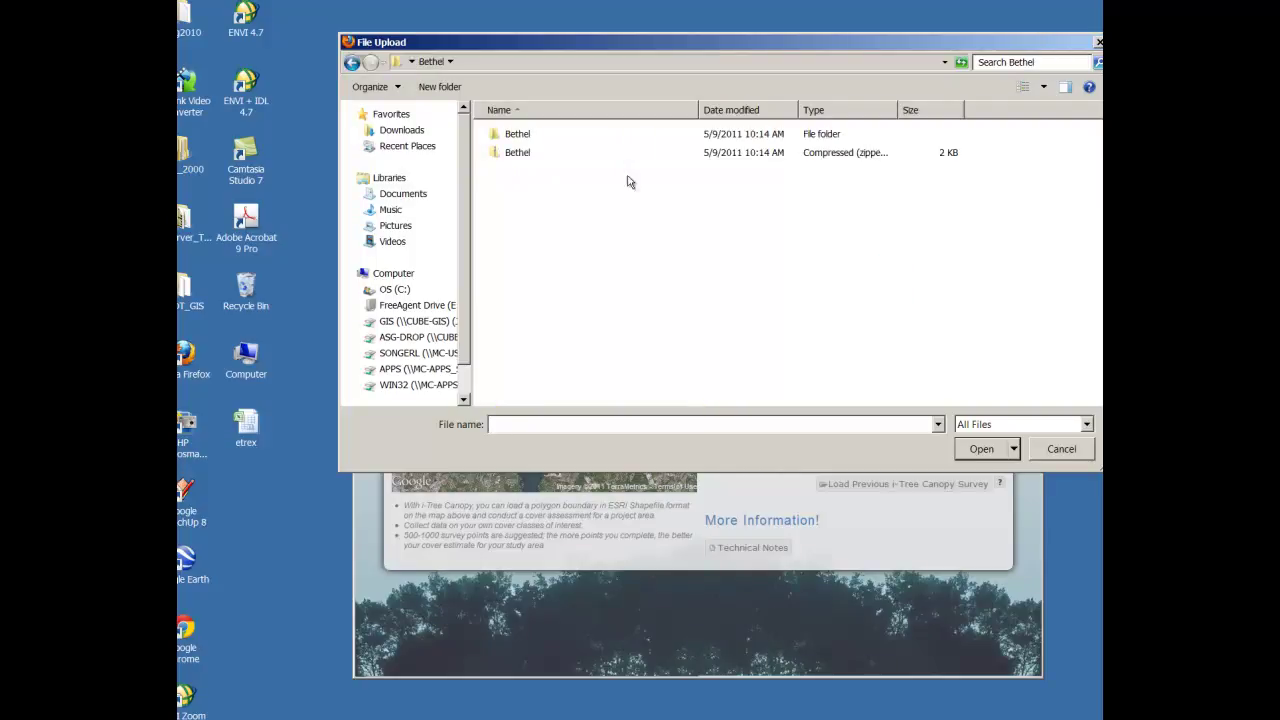
click(512, 138)
double_click(512, 139)
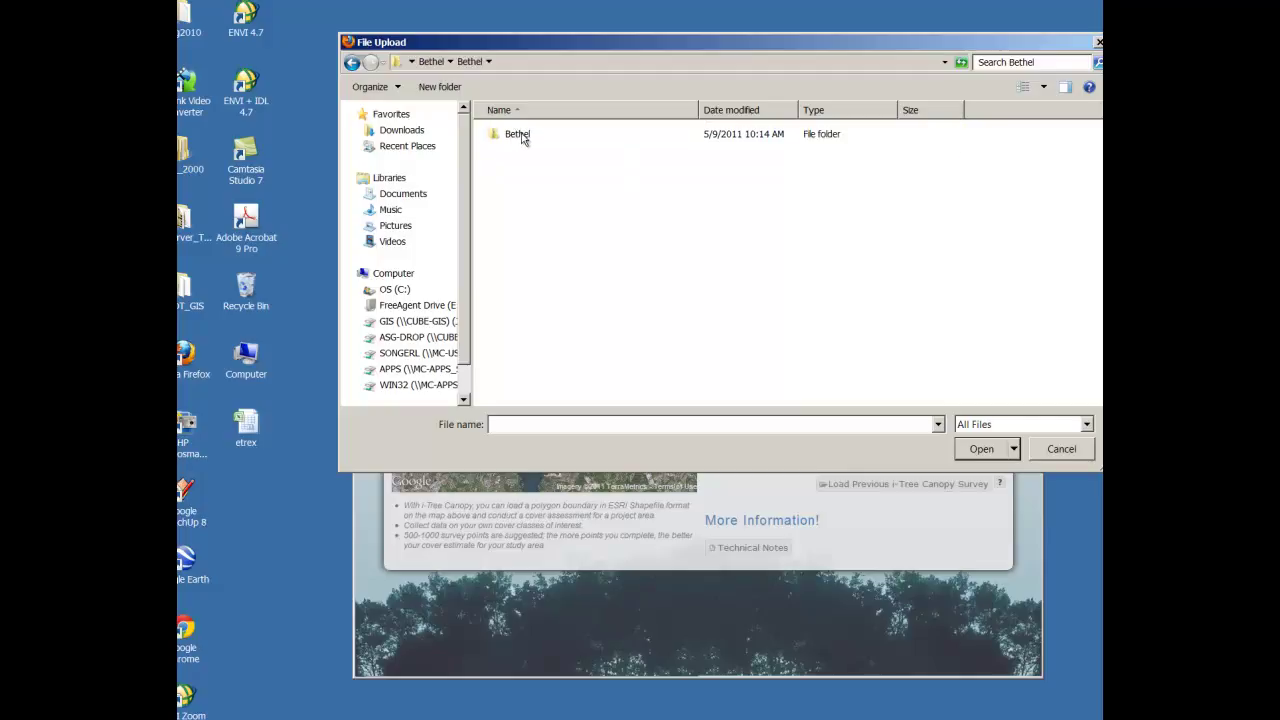
double_click(519, 137)
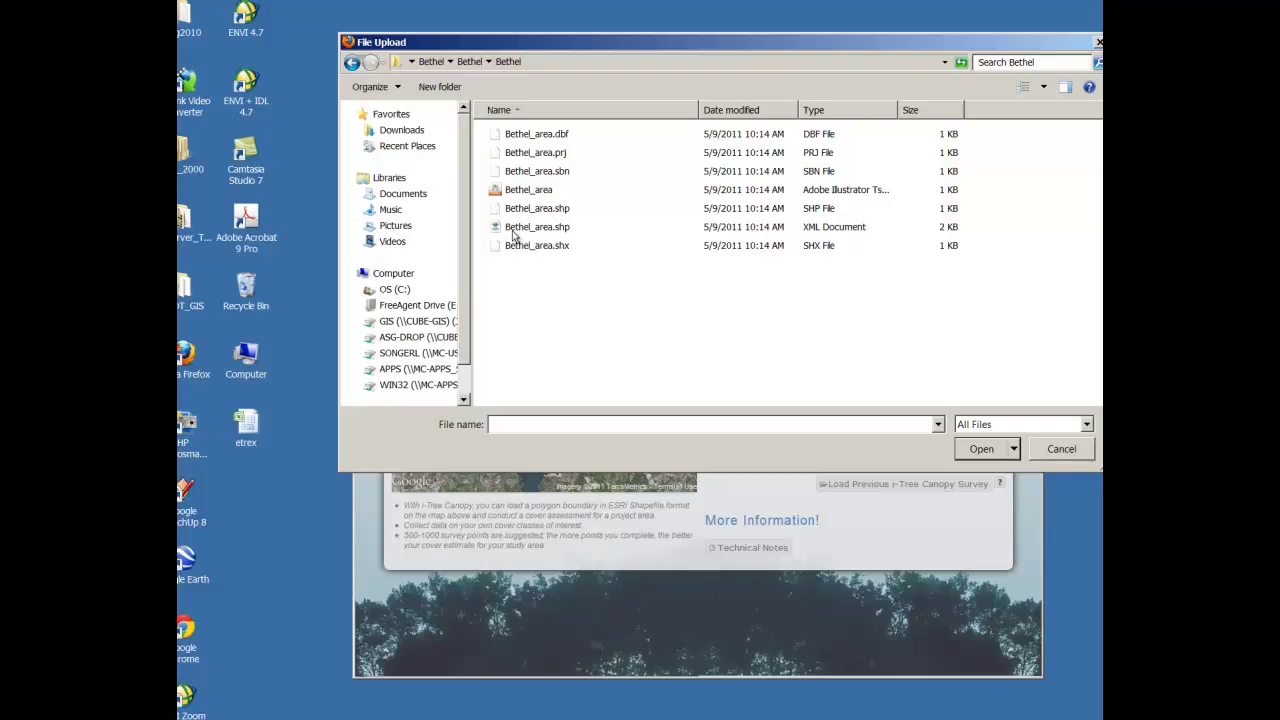
click(525, 214)
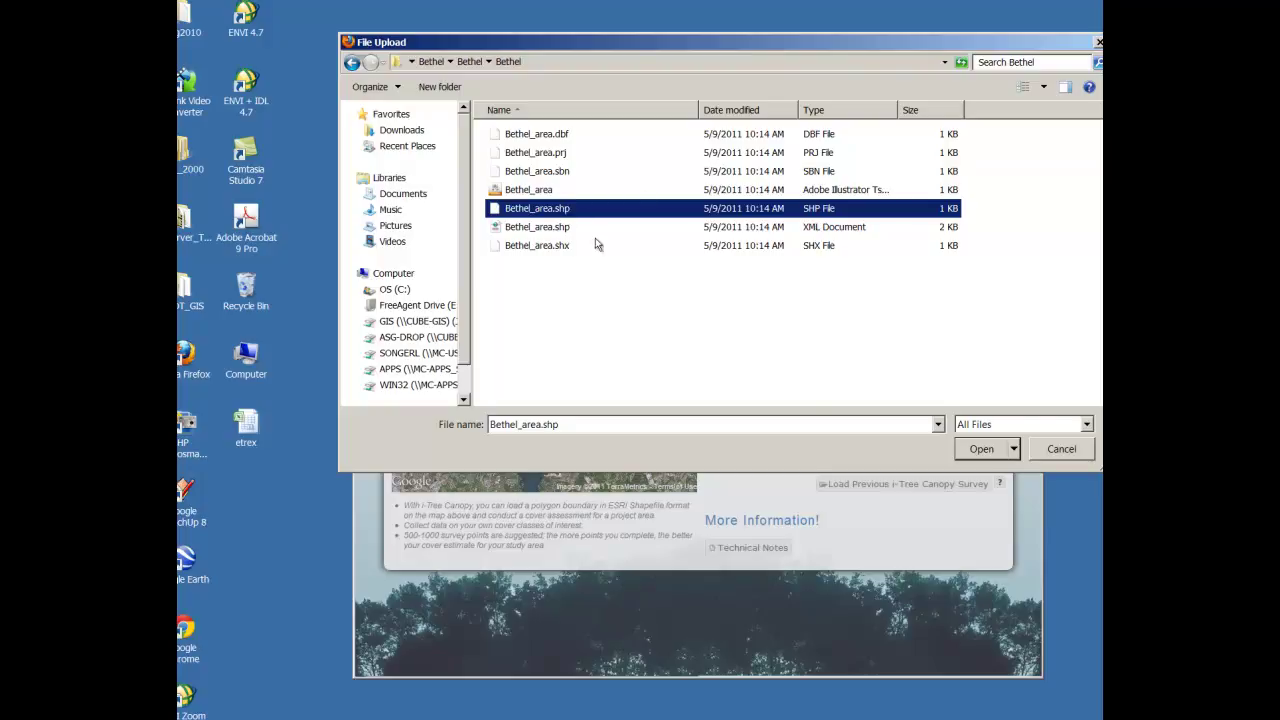
click(987, 453)
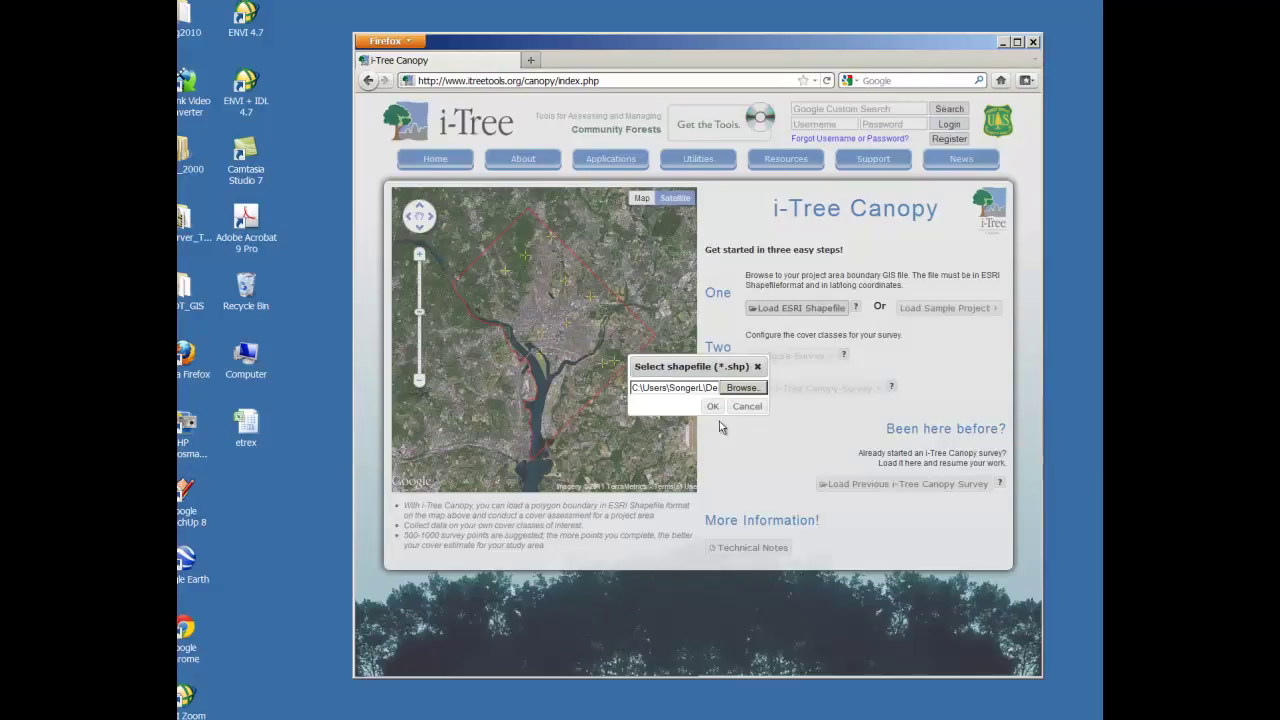
Confirm the Bethel_area.shp upload so the red boundary appears on the map.
click(712, 406)
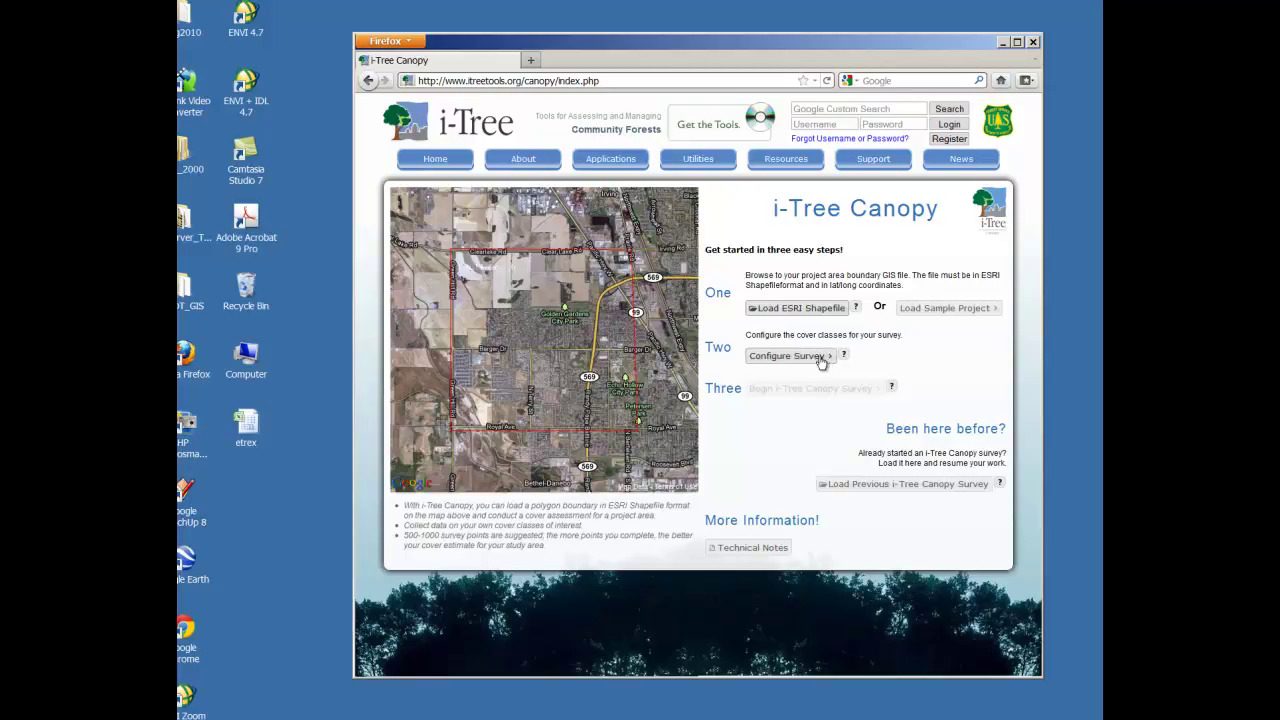
In Configure Survey, change the Tree class to Agriculture, abbreviation A, description 'Agriculture - current'.
click(820, 360)
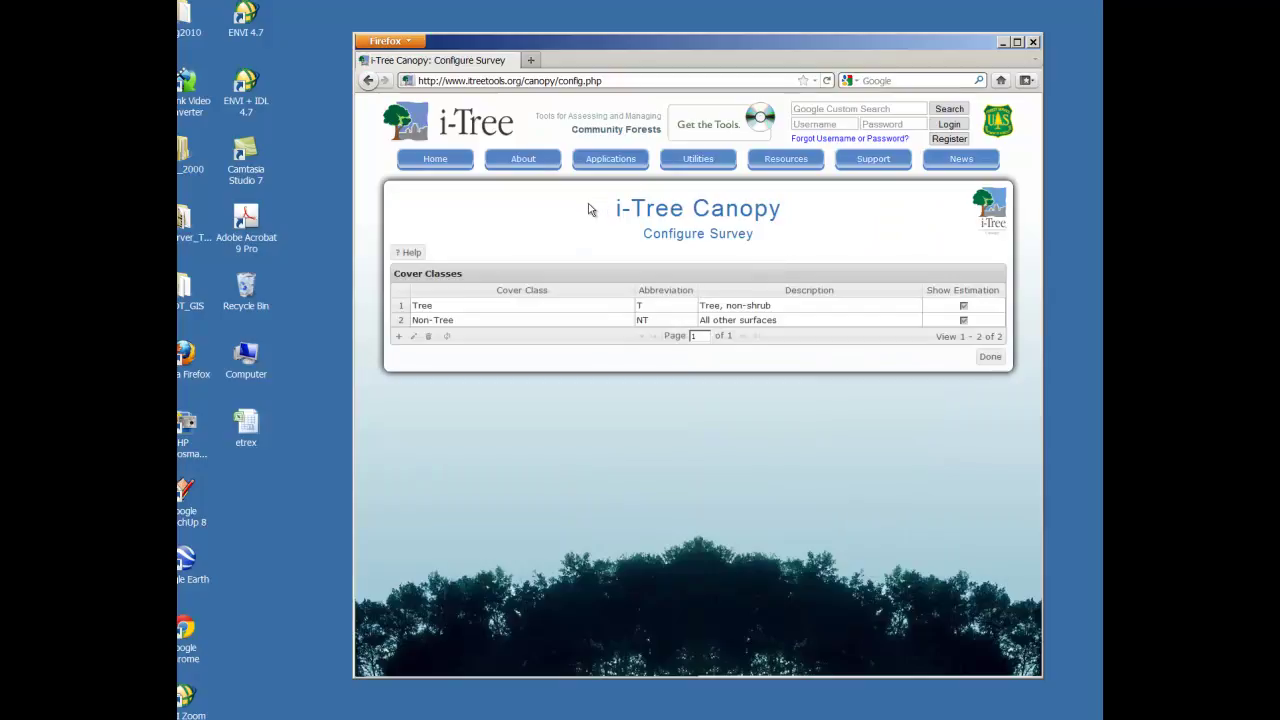
triple_click(584, 217)
click(570, 201)
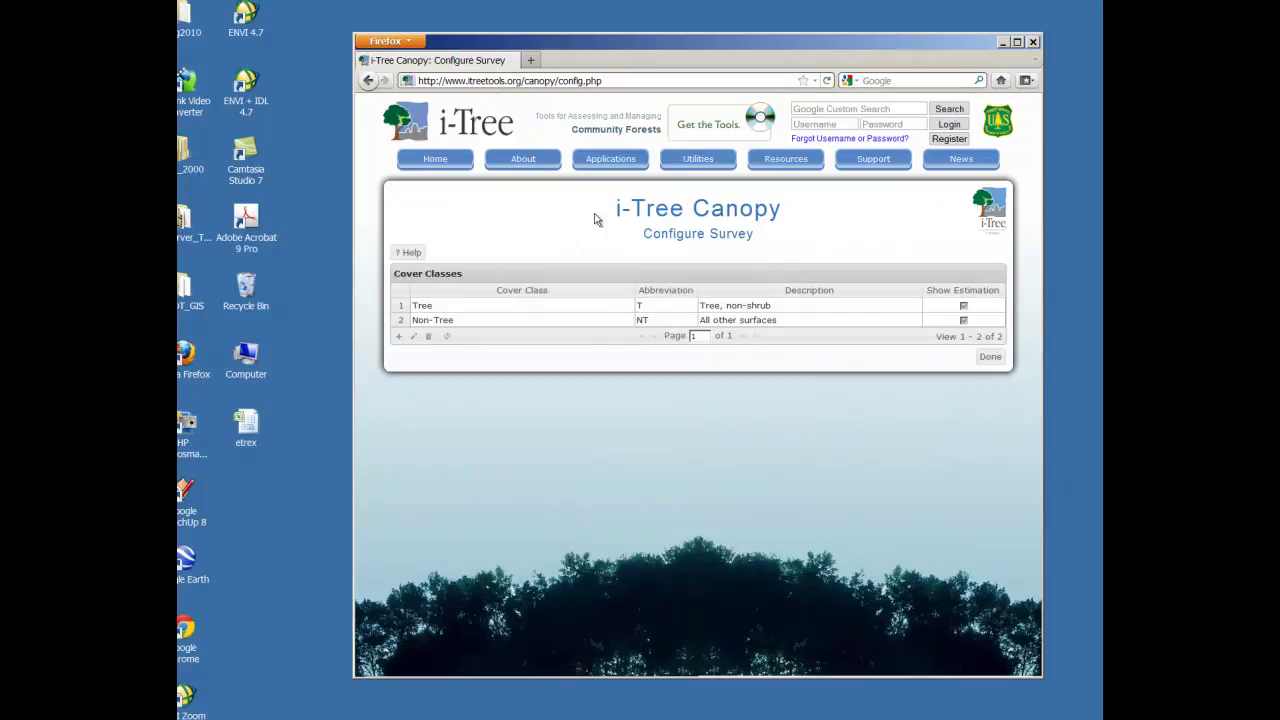
click(401, 308)
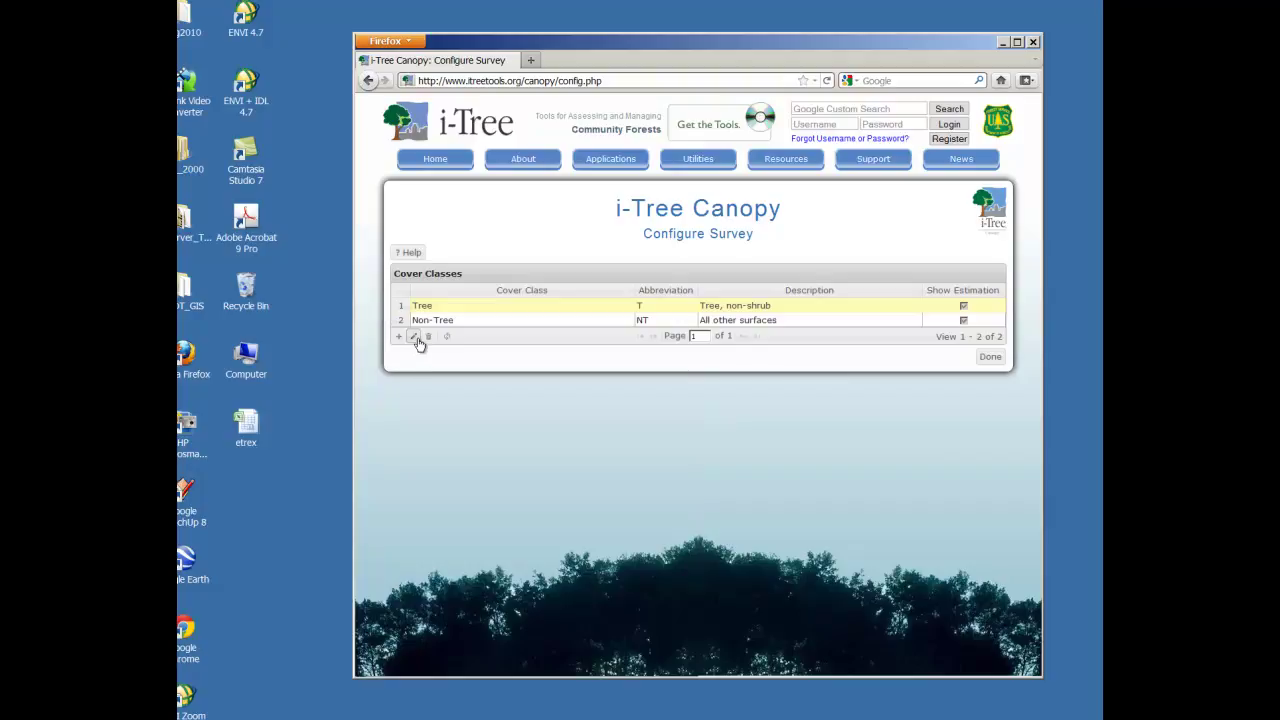
click(414, 339)
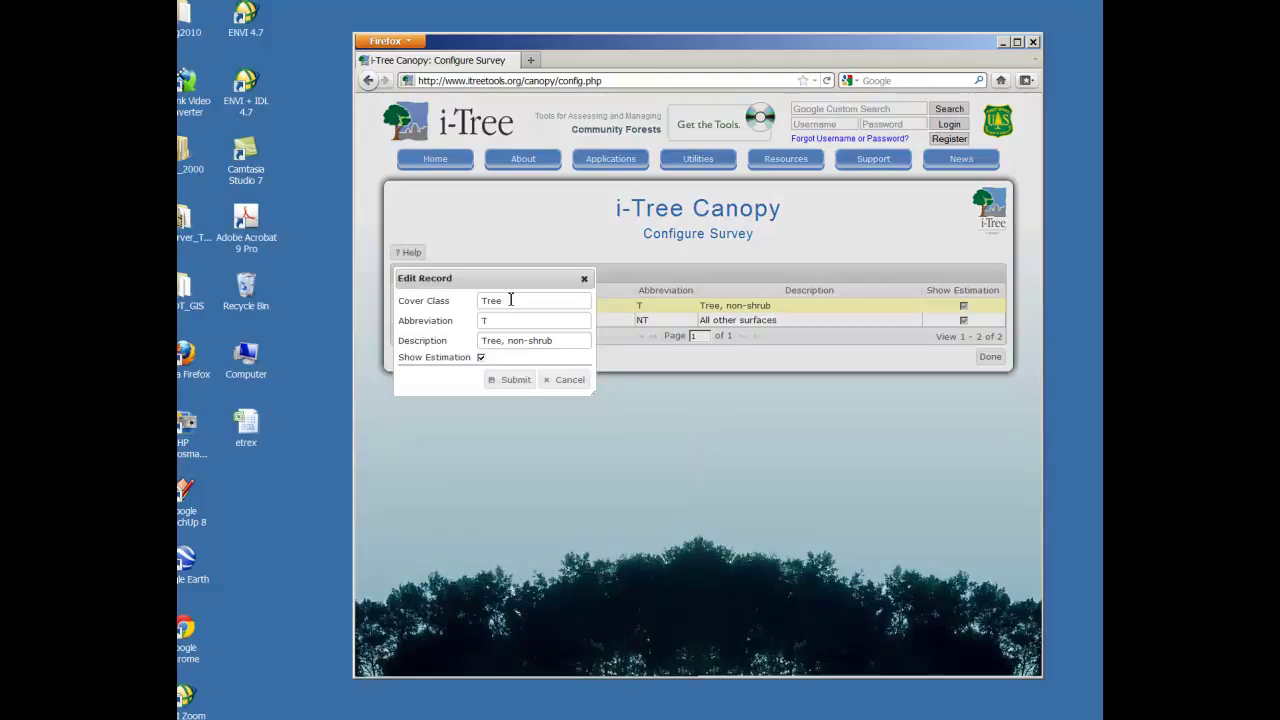
drag(517, 300, 435, 300)
text(Agricultu)
double_click(484, 320)
text(A)
drag(559, 341, 405, 358)
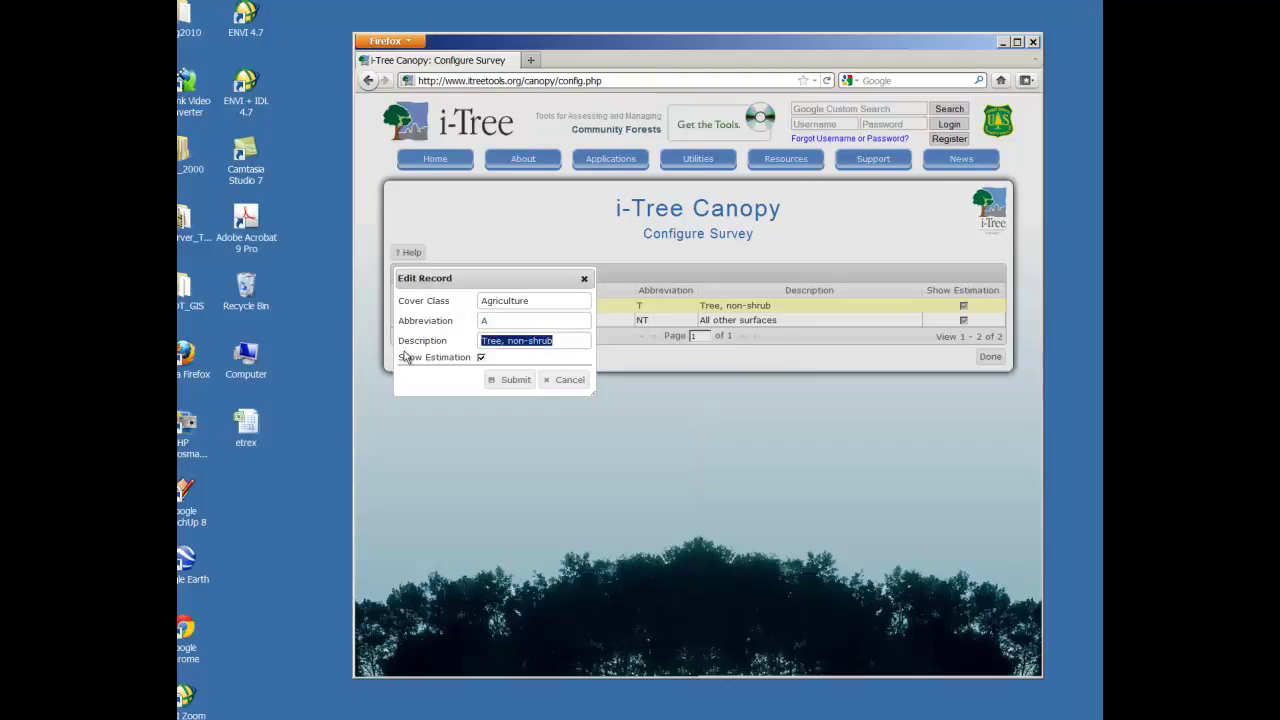
text(Agriculture - current)
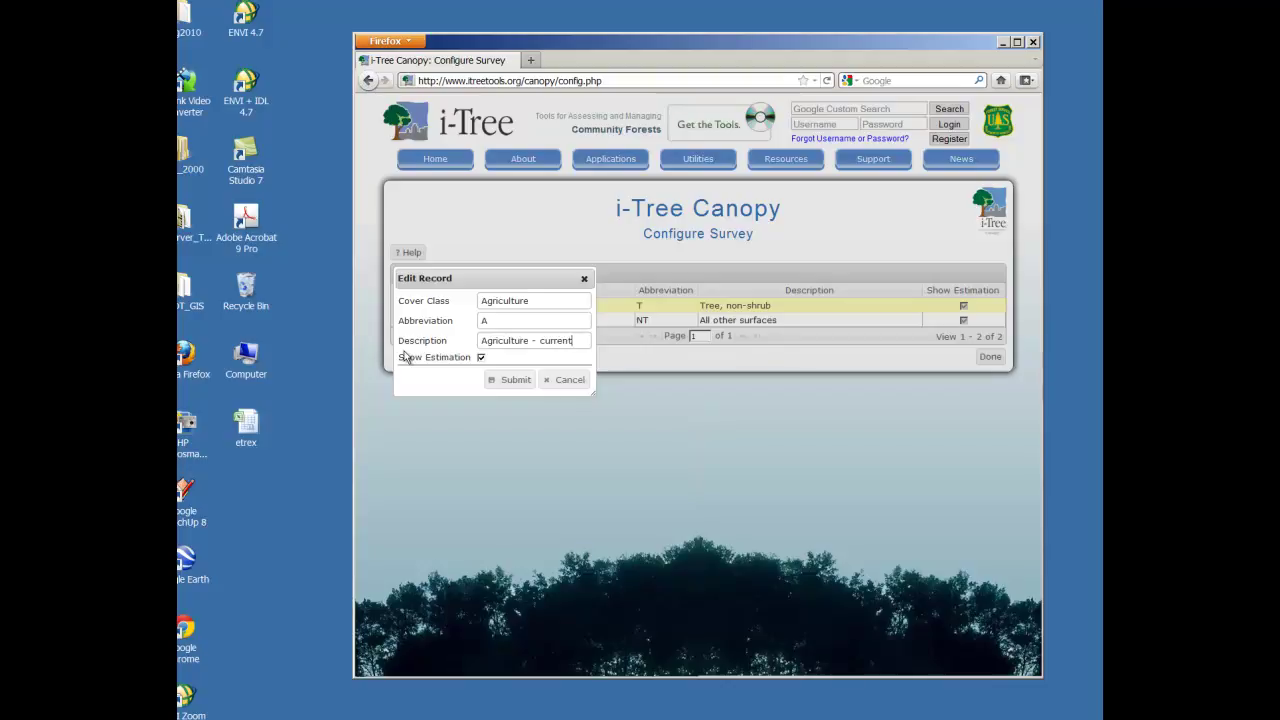
click(515, 381)
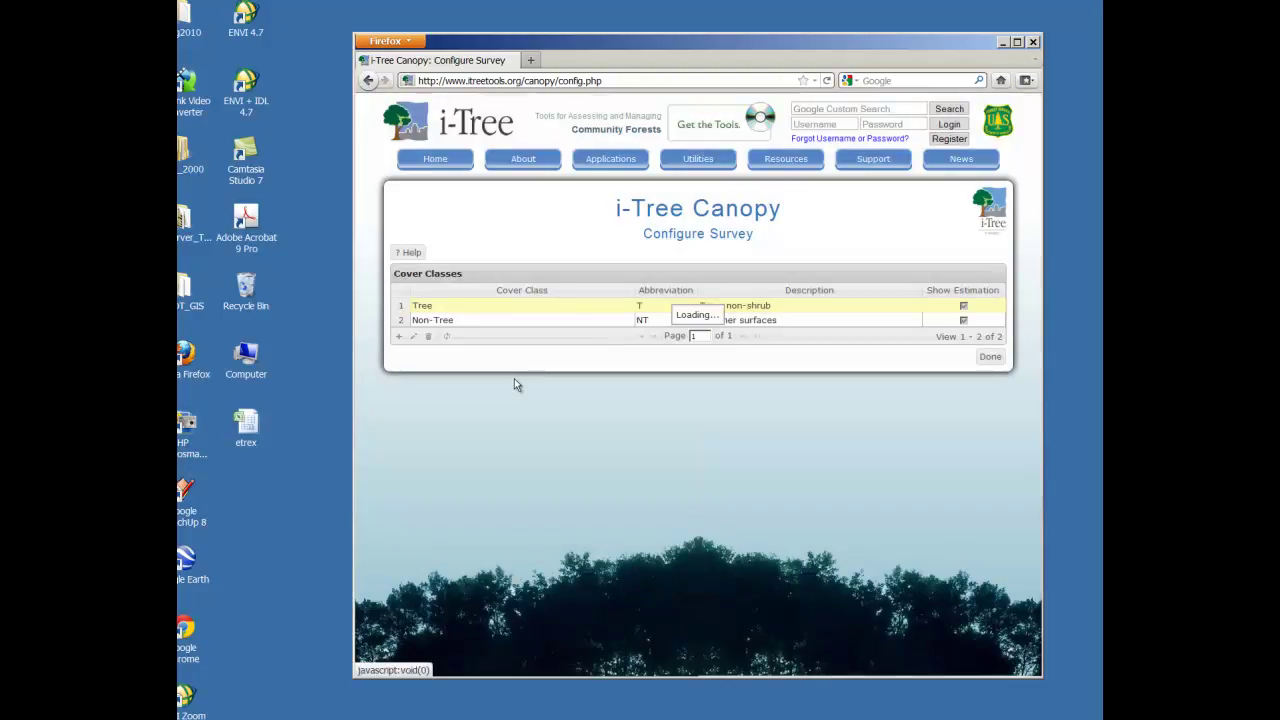
Change the Non-Tree class to Urban, abbreviation U, description 'Urban growth', and submit.
click(399, 324)
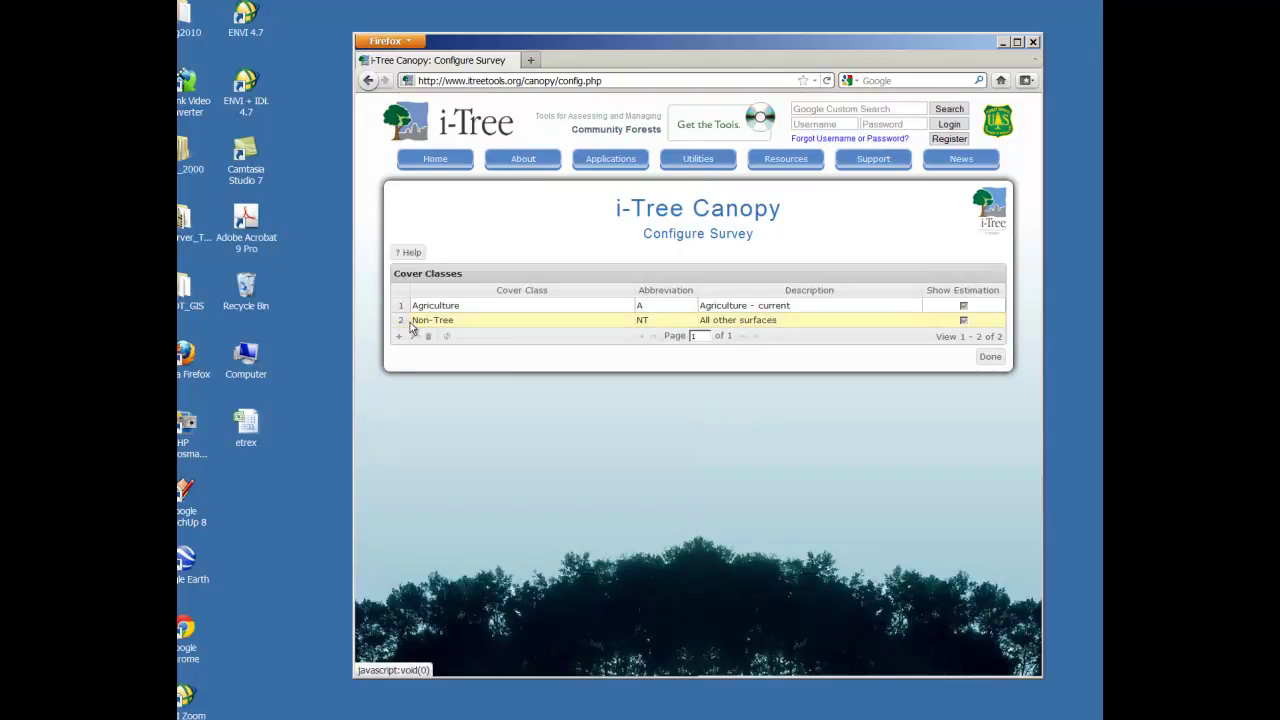
click(415, 337)
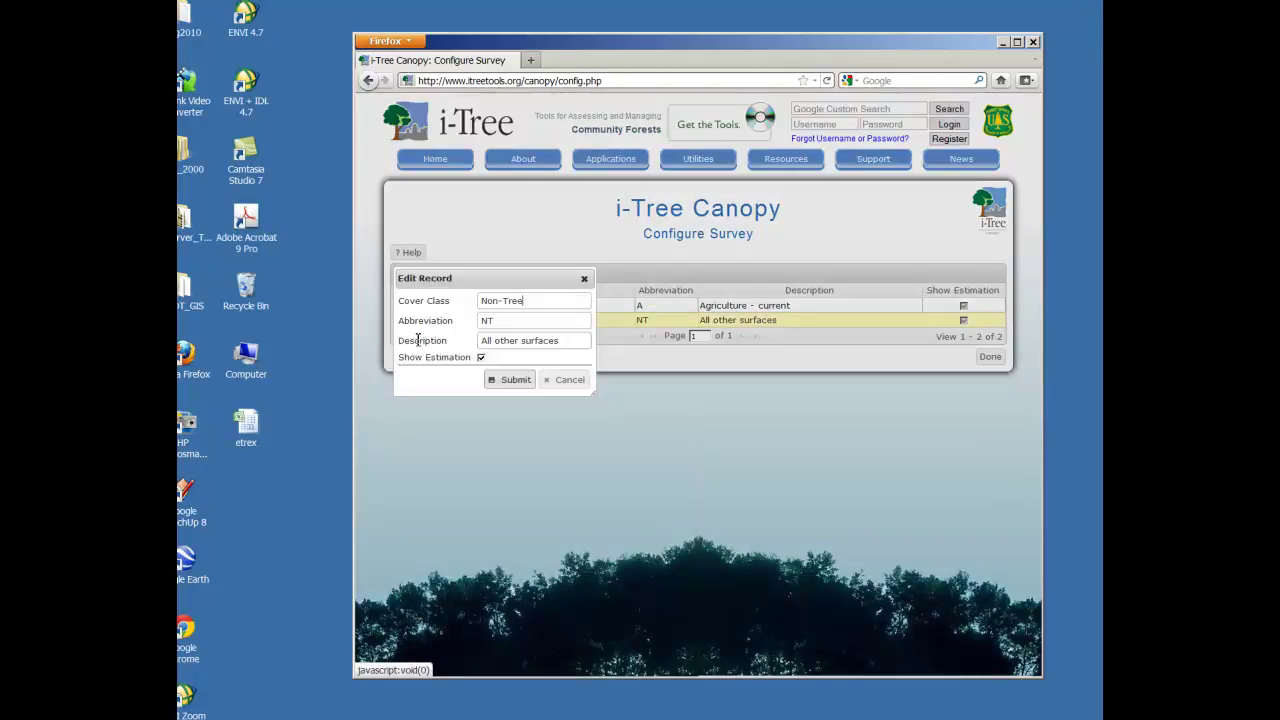
key(ctrl+a)
text(Urba)
key(Tab)
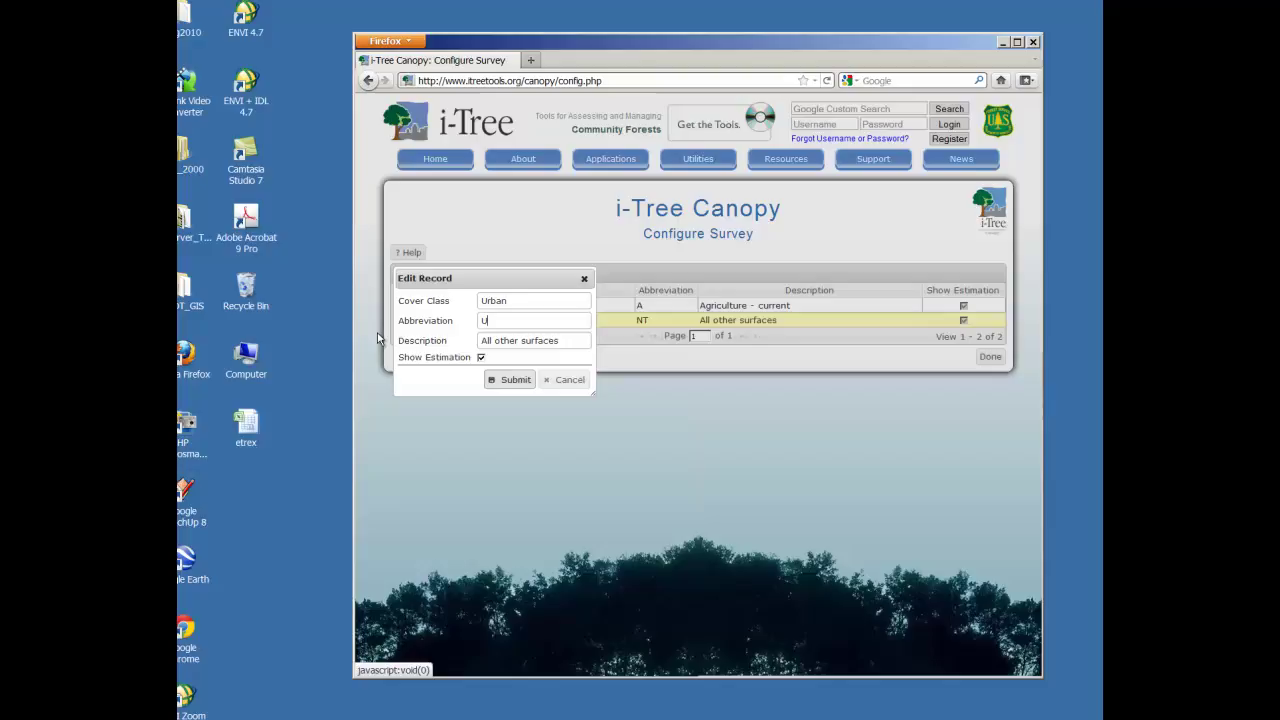
drag(561, 342, 446, 343)
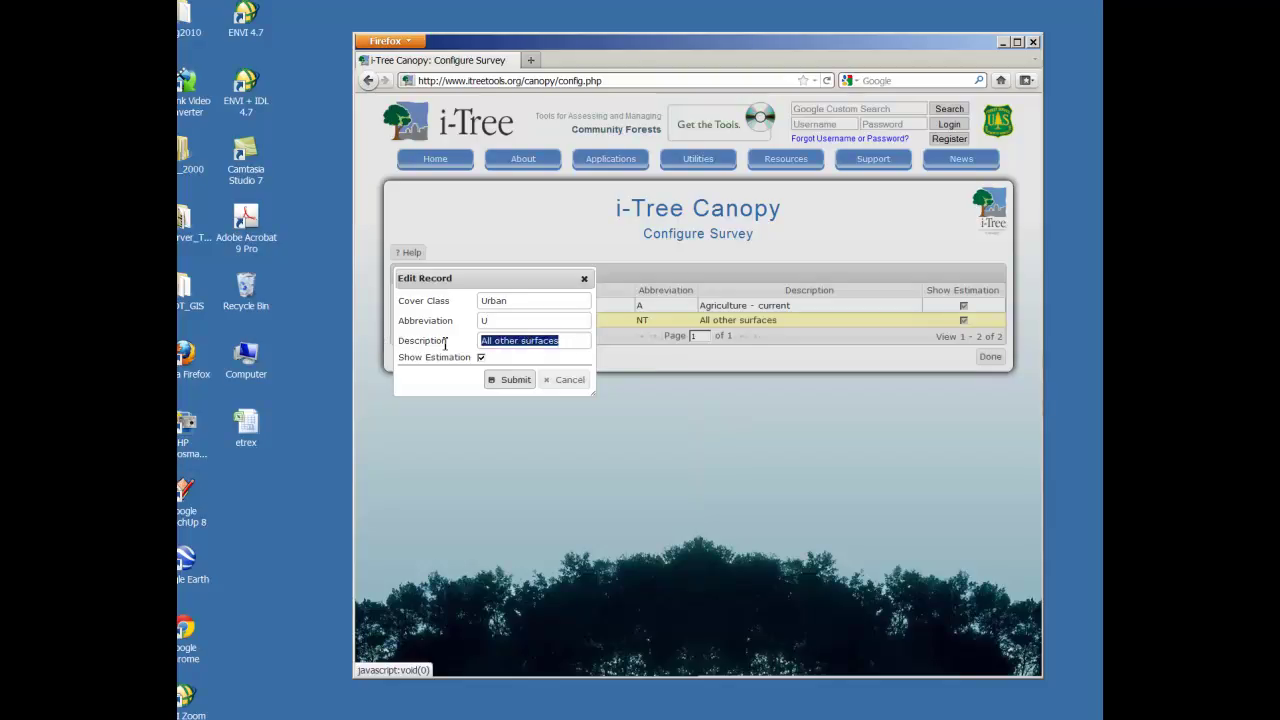
text(Urban )
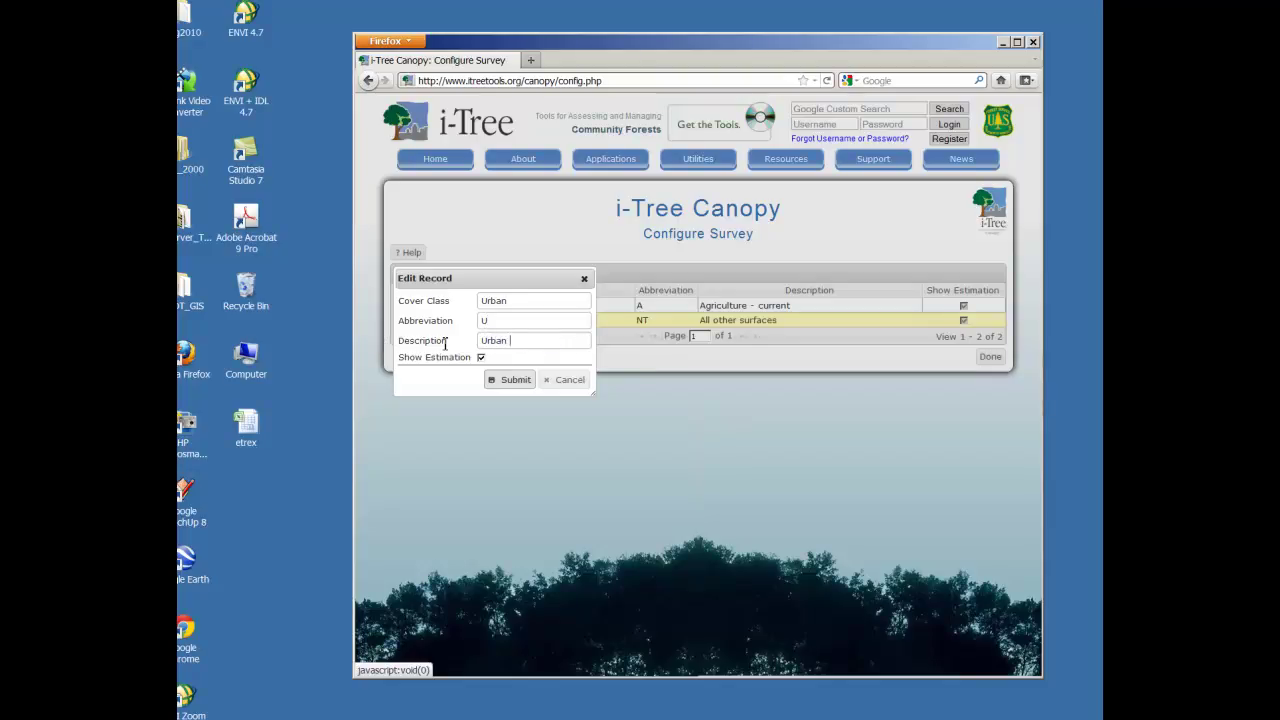
text(growtn)
key(BackSpace)
text(h)
click(514, 380)
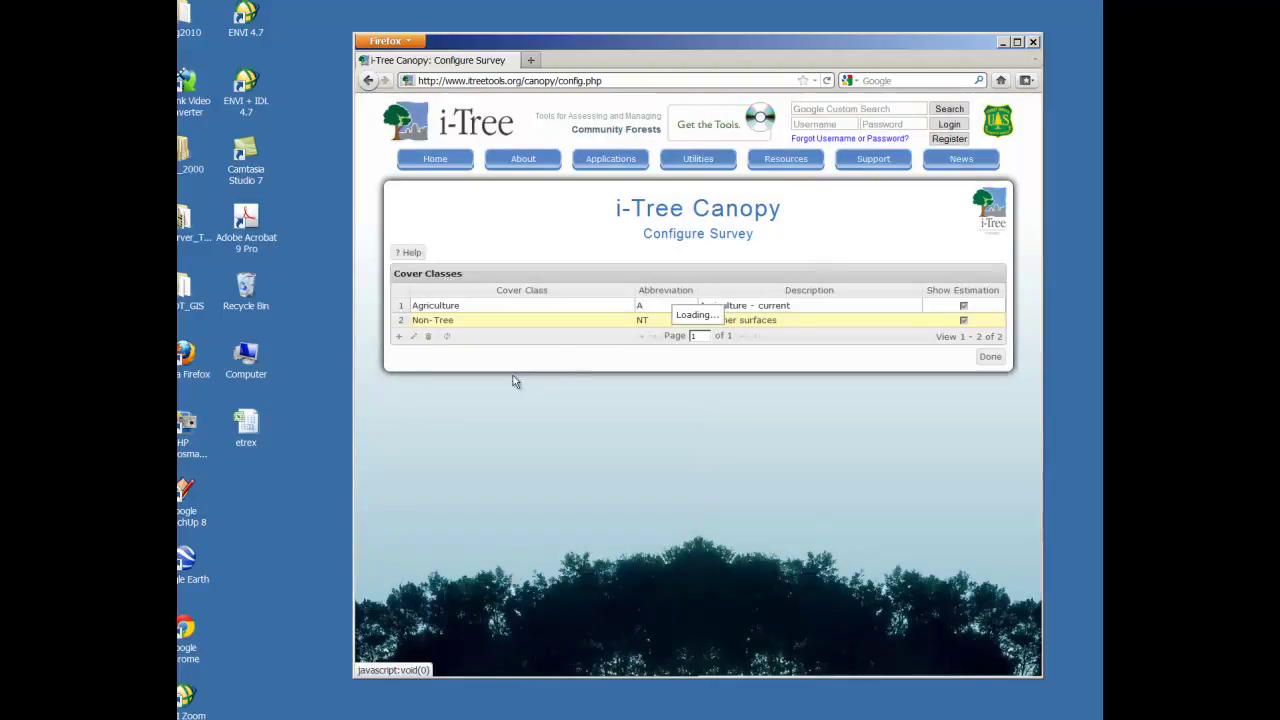
Confirm the Agriculture and Urban cover classes and begin the survey on the Bethel map.
click(990, 358)
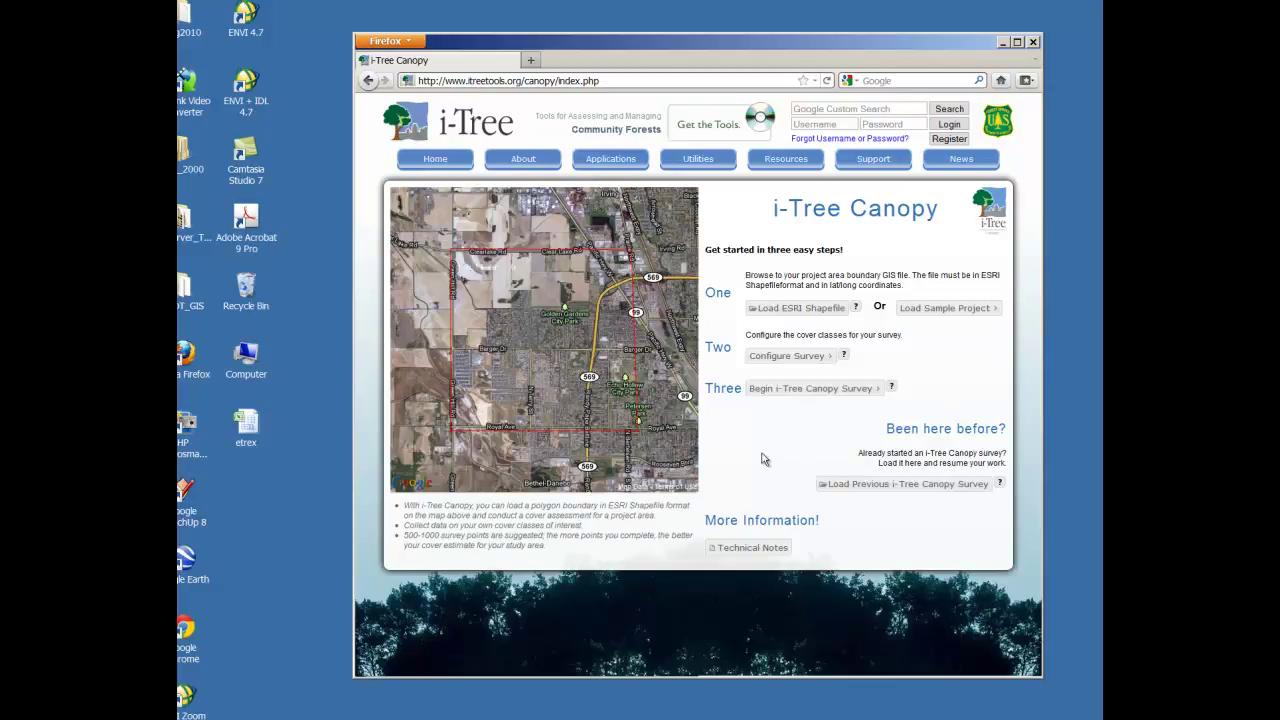
click(809, 393)
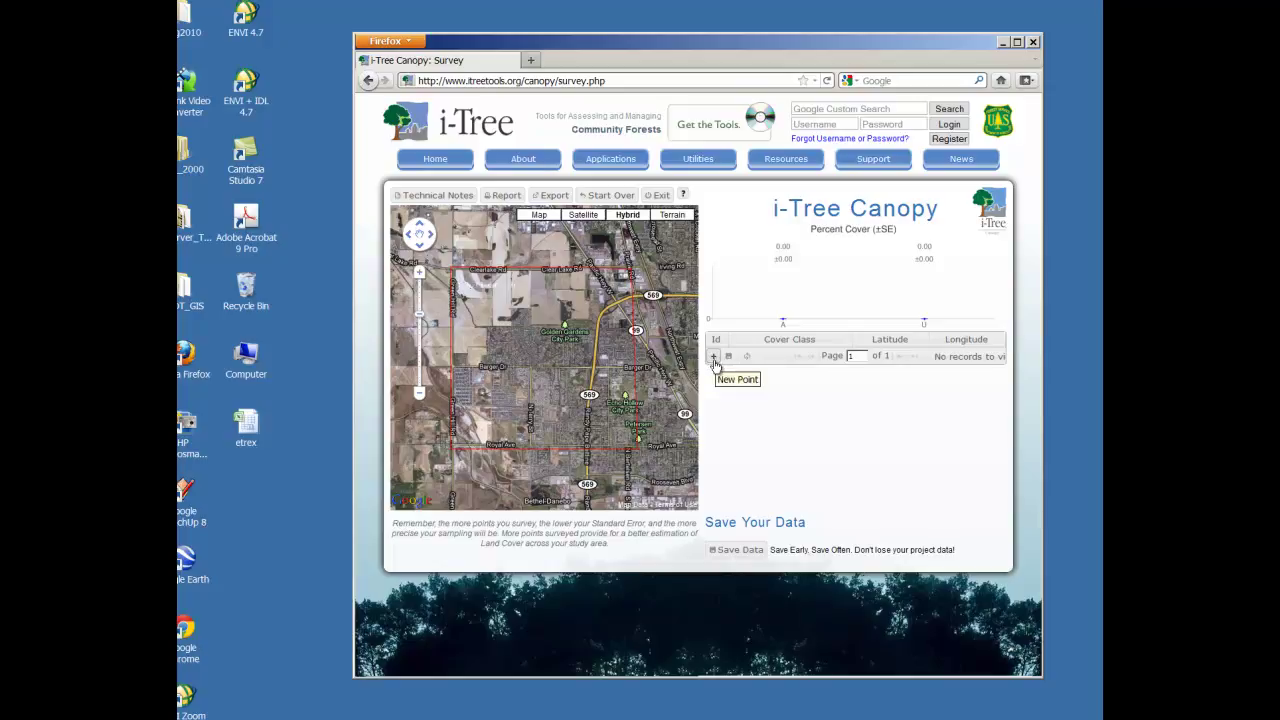
Add survey points 1 and 2, keeping both classified as Agriculture.
click(714, 357)
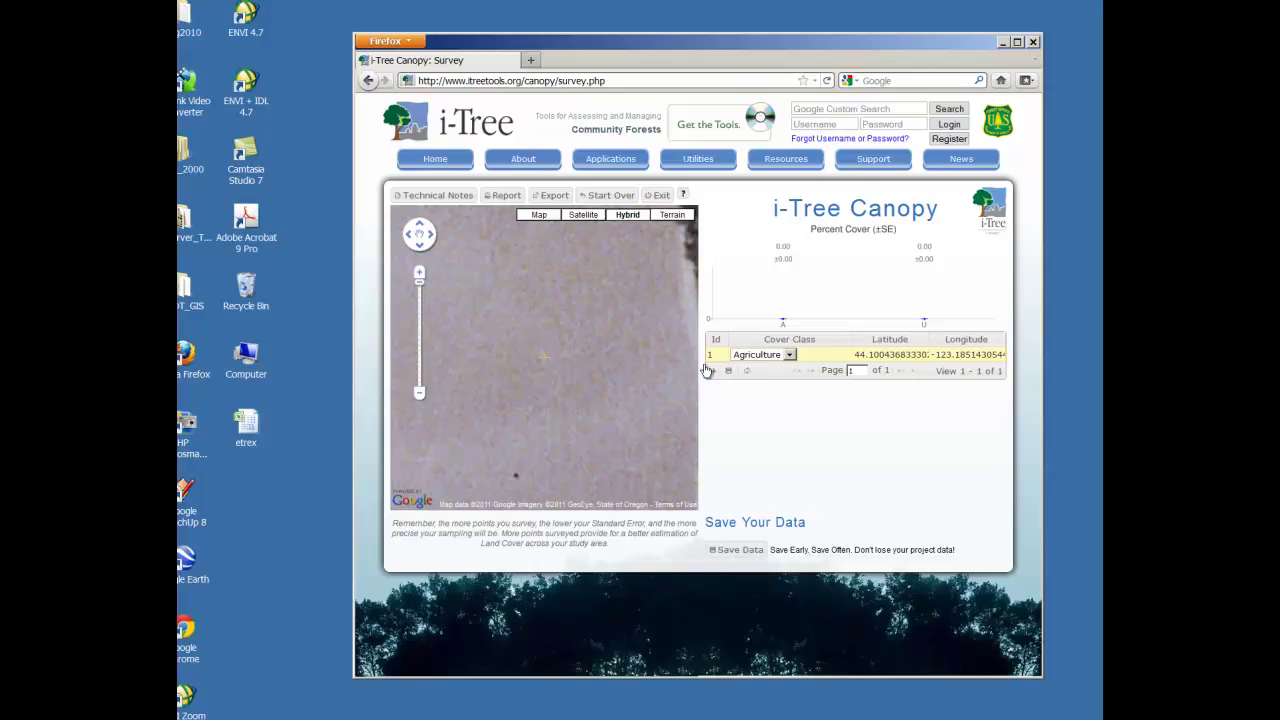
click(789, 355)
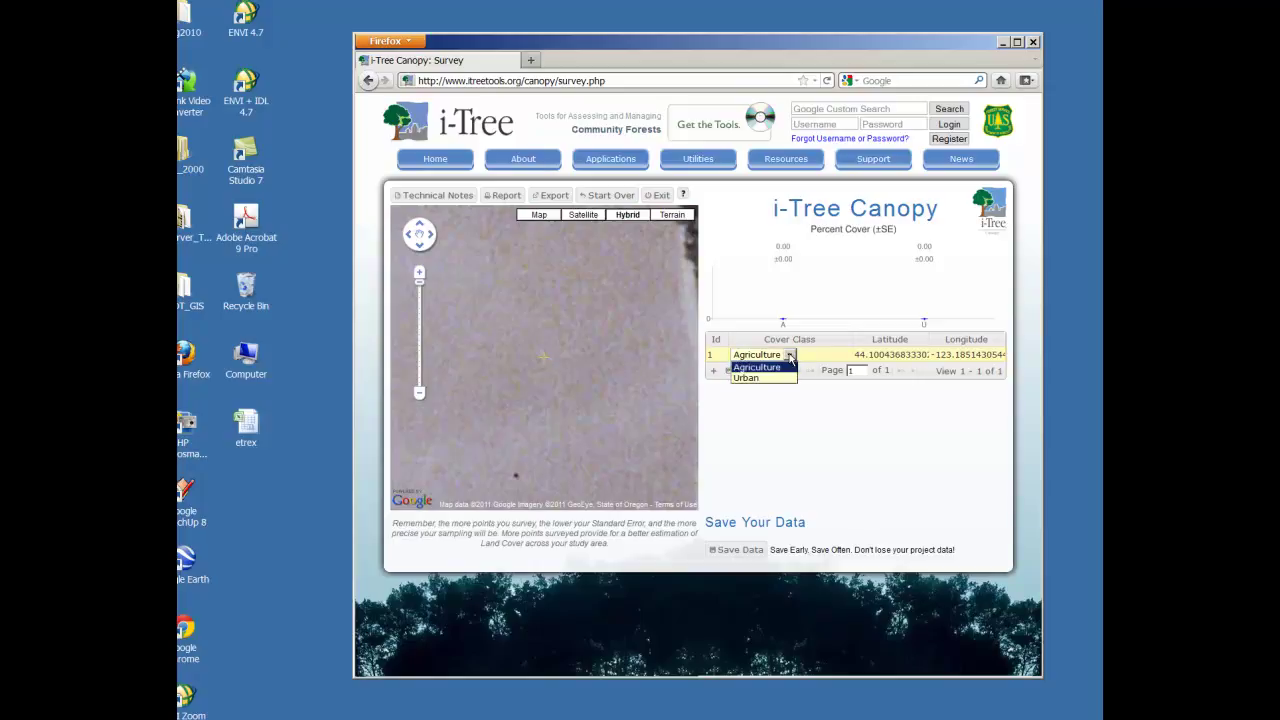
click(789, 355)
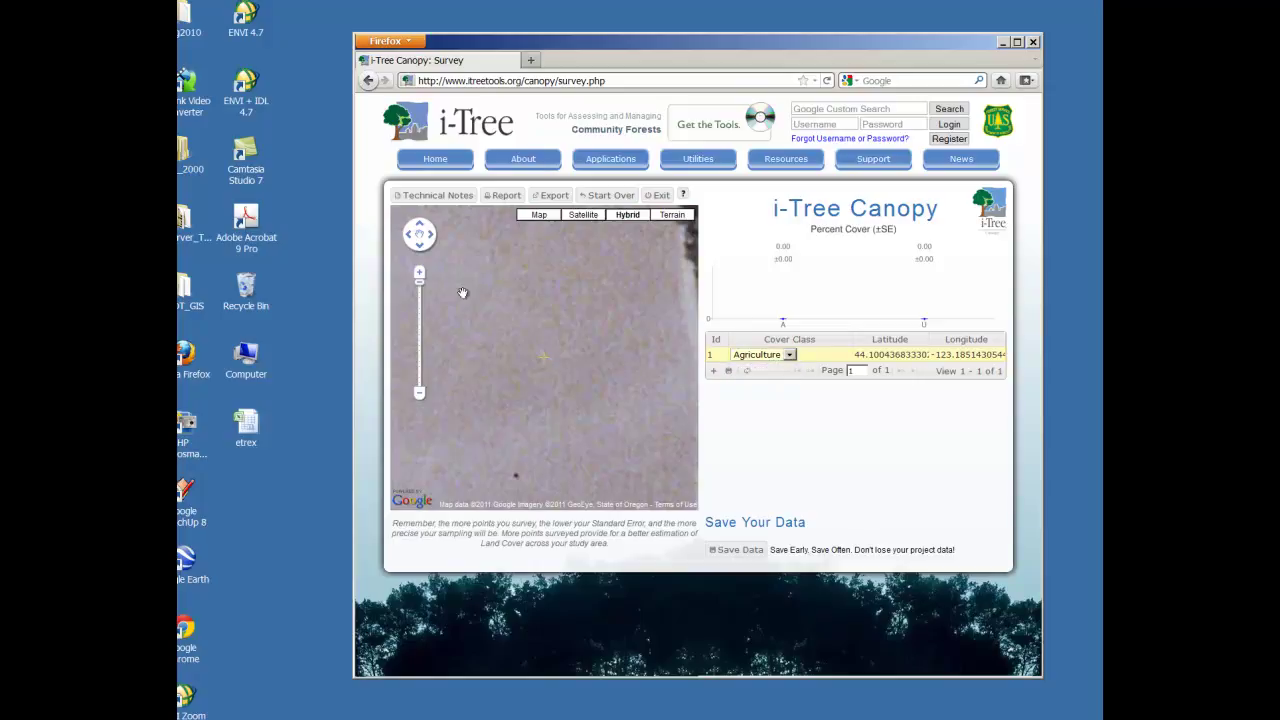
drag(420, 283, 418, 311)
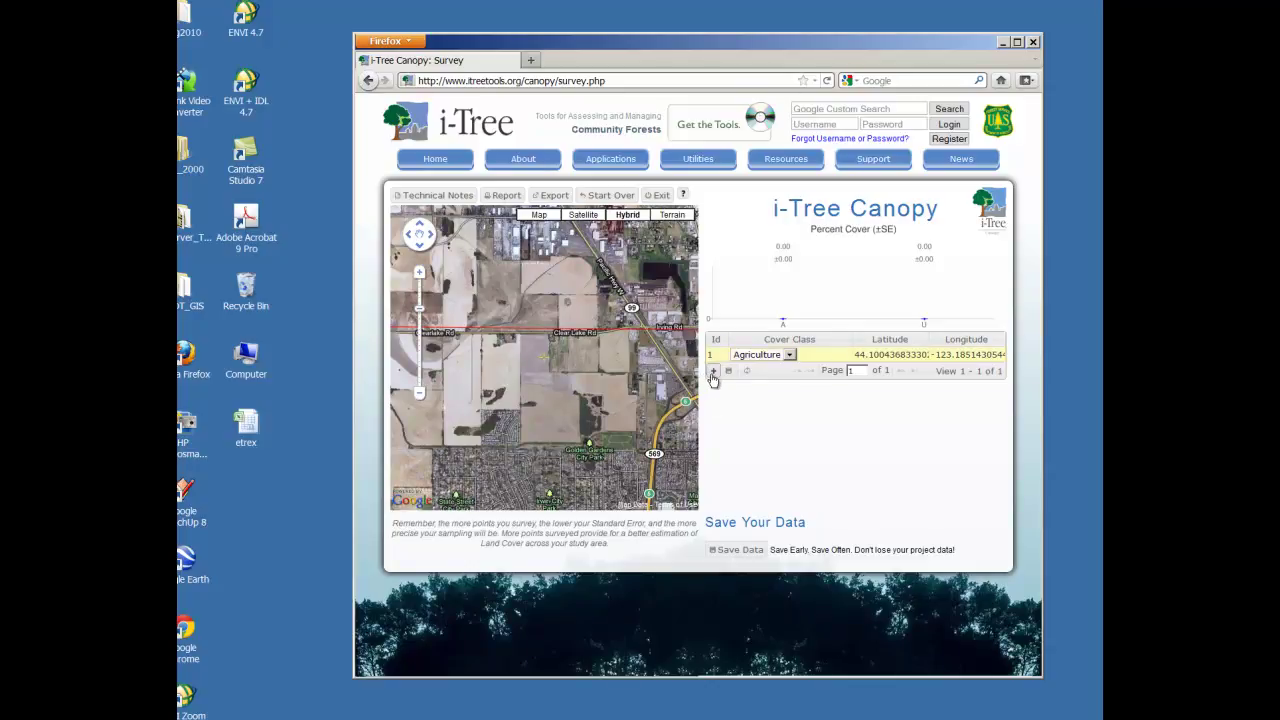
click(713, 371)
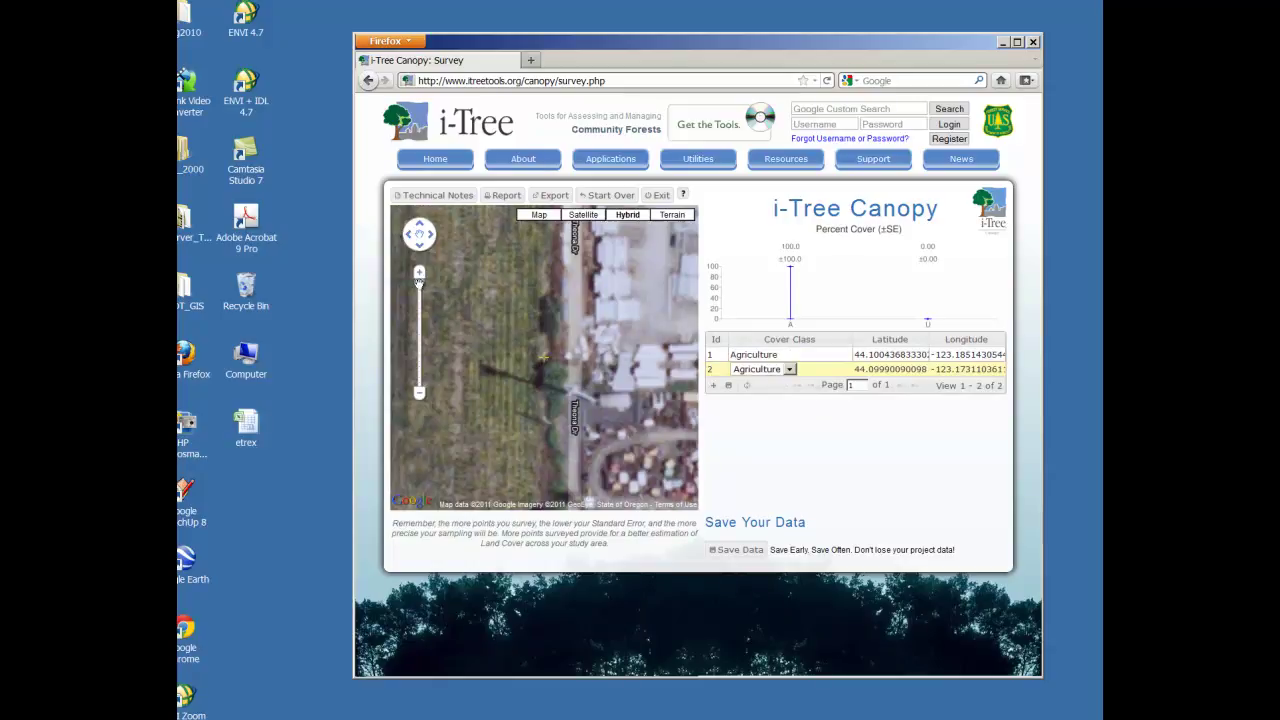
drag(419, 283, 421, 312)
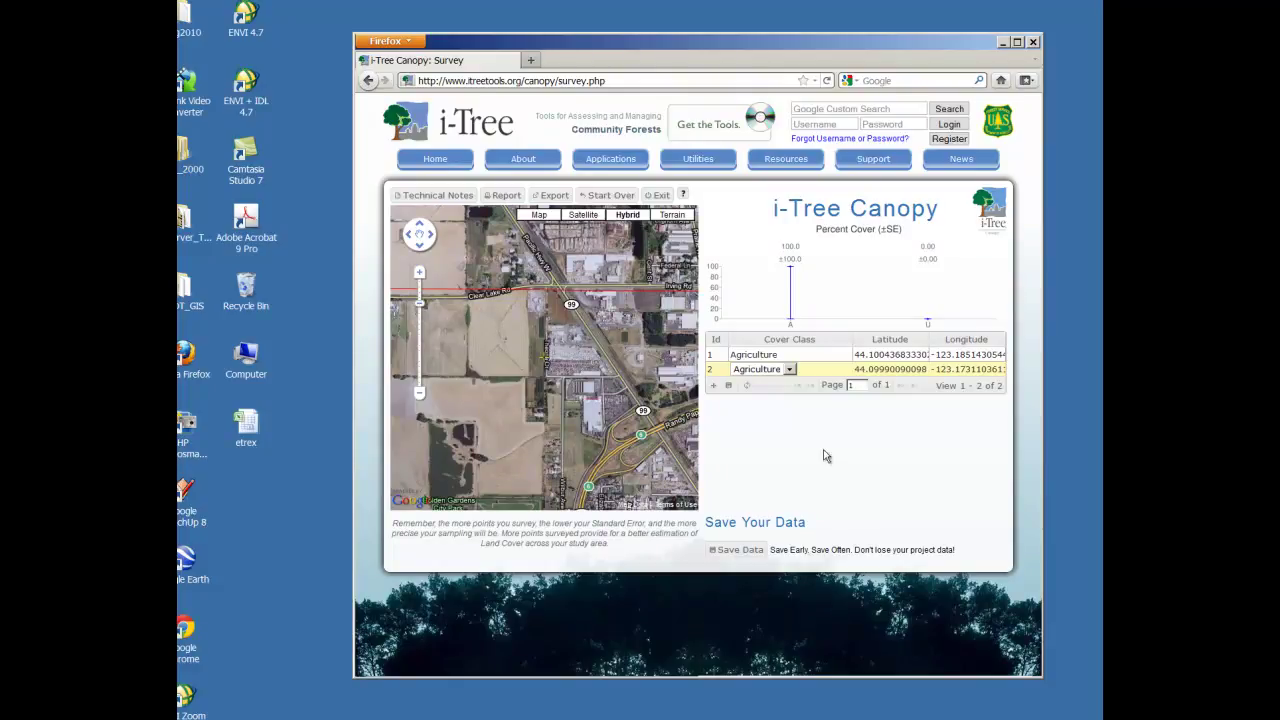
Add survey points 3 and 4 and classify both as Urban.
click(714, 386)
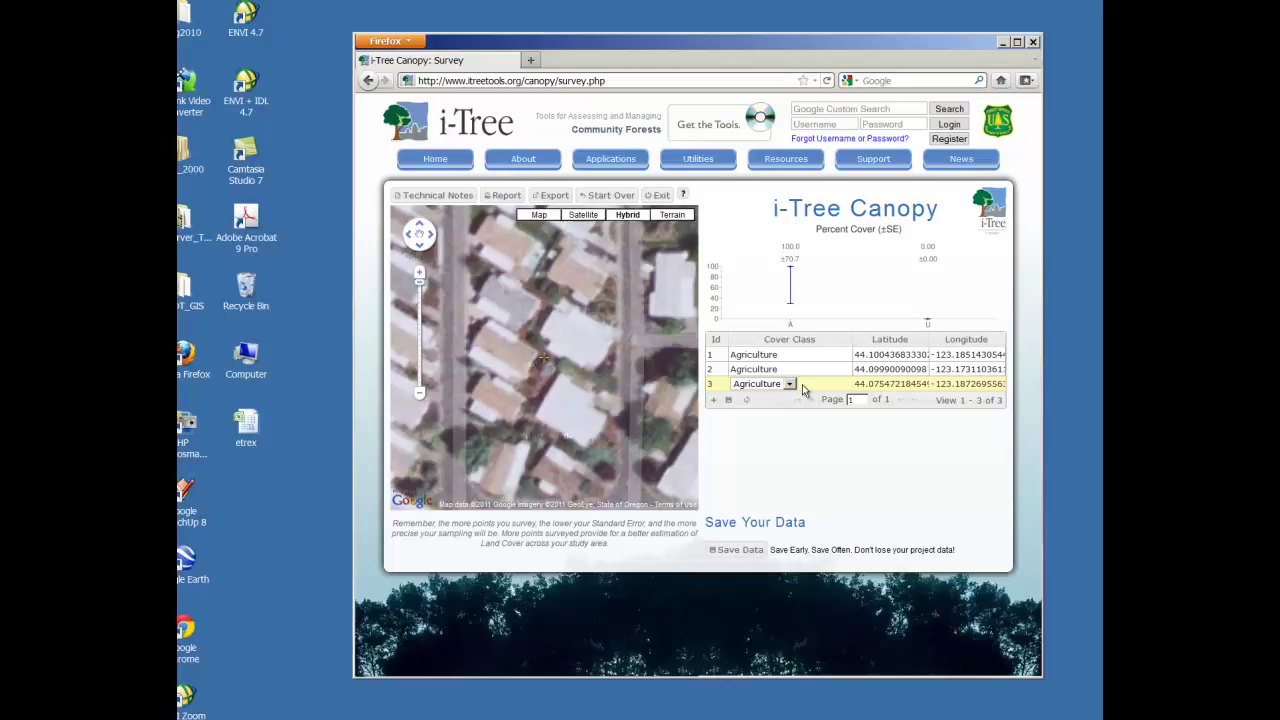
click(789, 385)
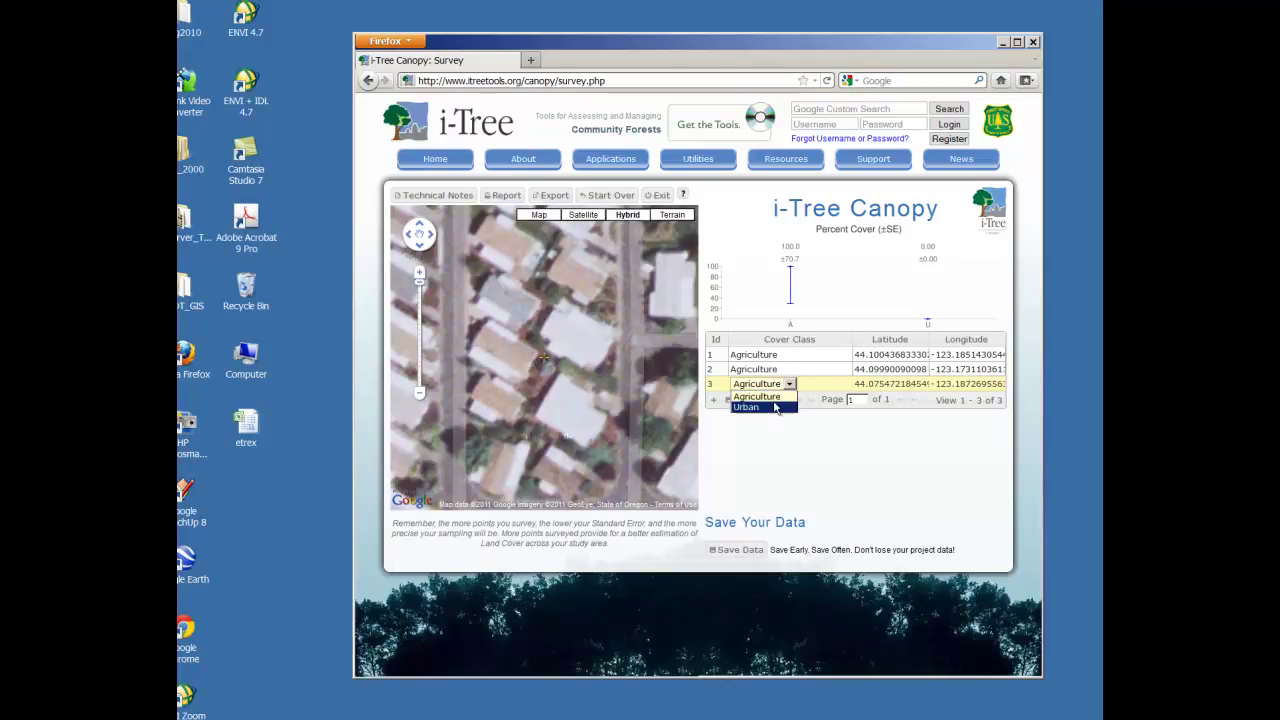
click(767, 408)
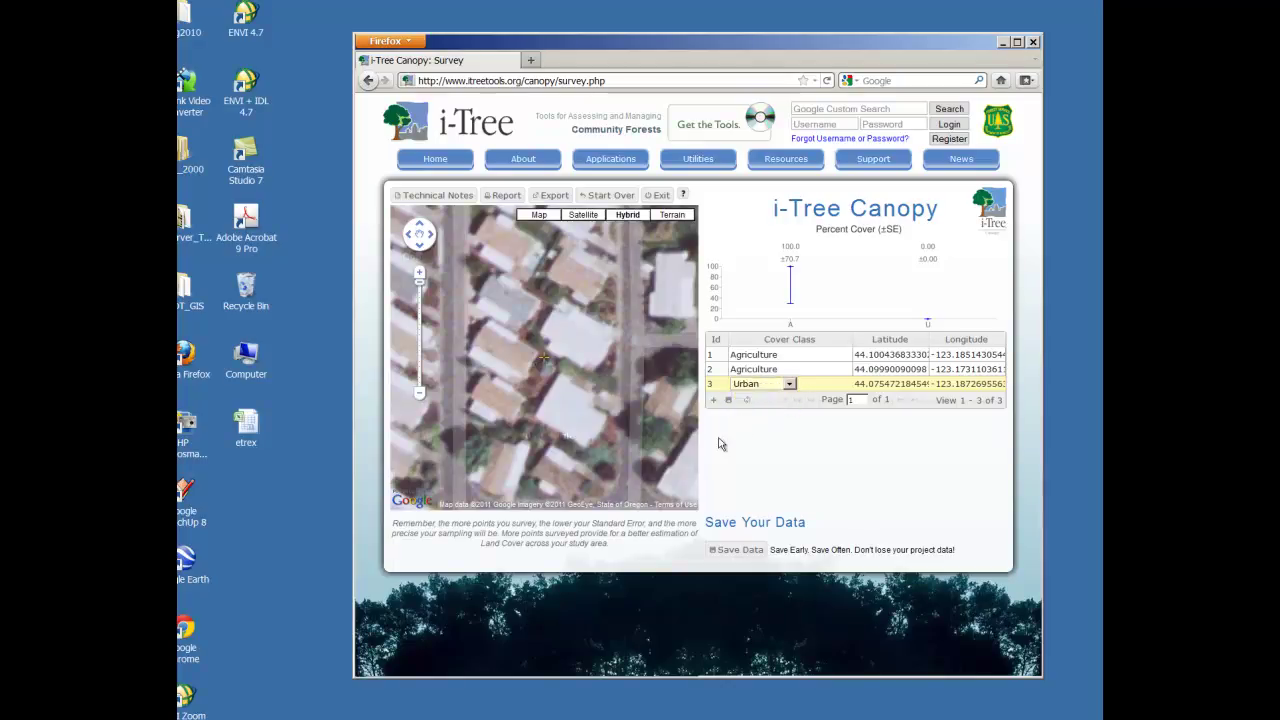
click(713, 399)
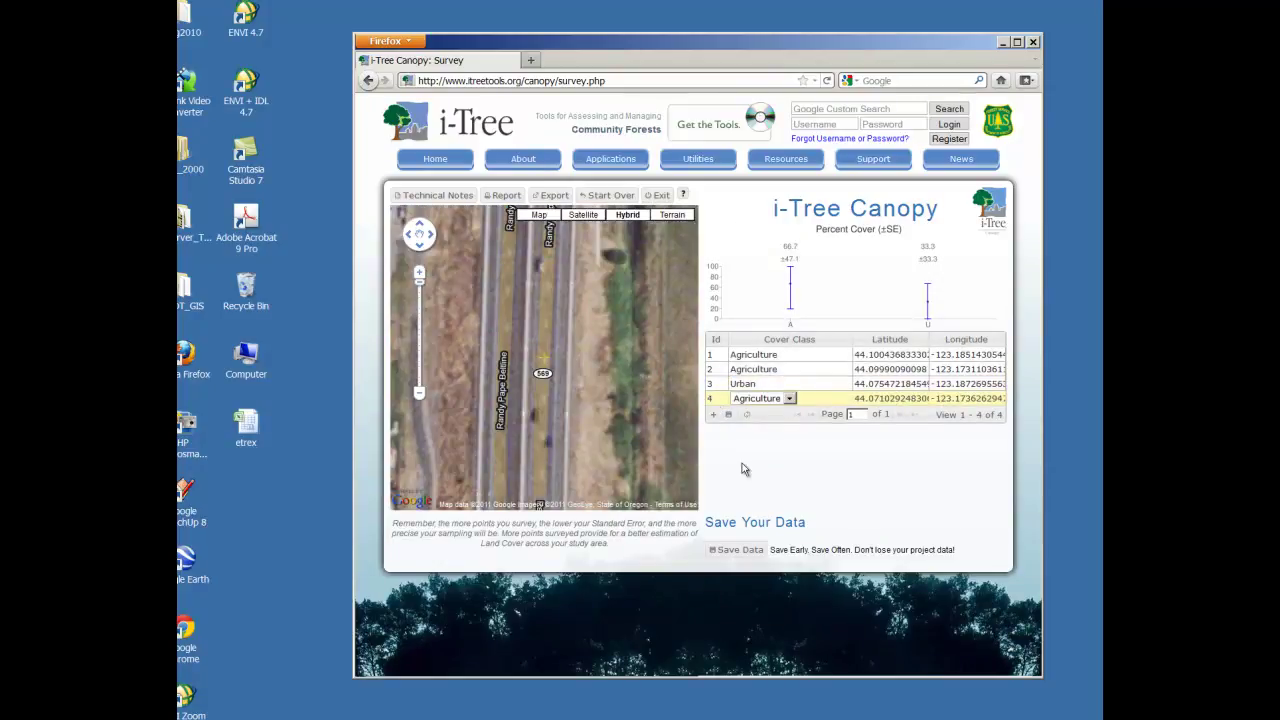
click(789, 398)
click(777, 422)
Add survey point 5, check its location on the map, and classify it as Urban.
click(713, 415)
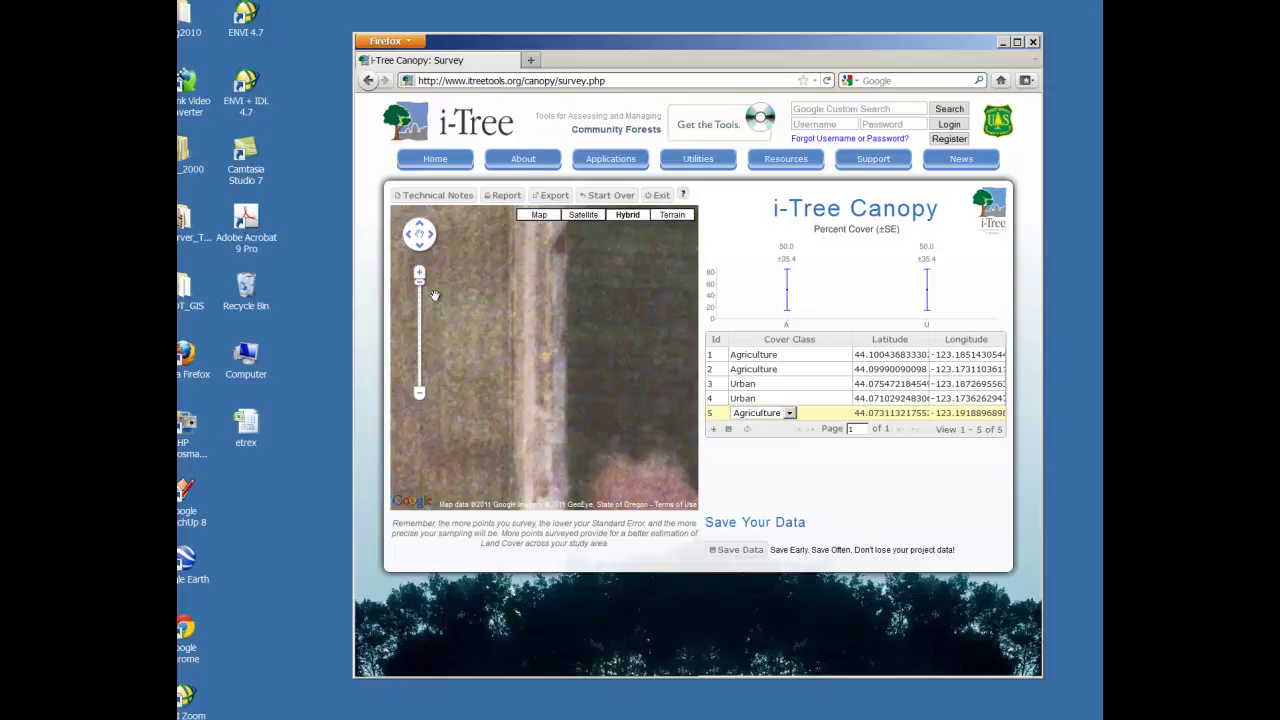
drag(419, 301, 419, 318)
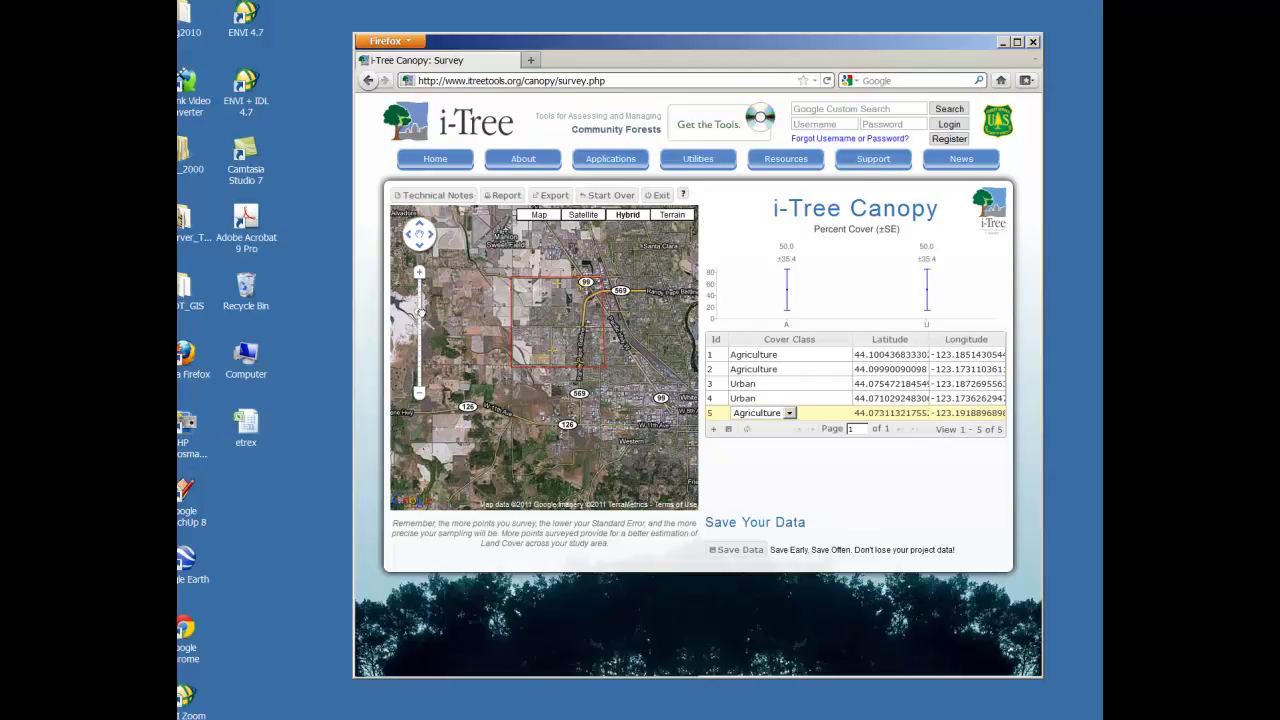
drag(421, 313, 421, 303)
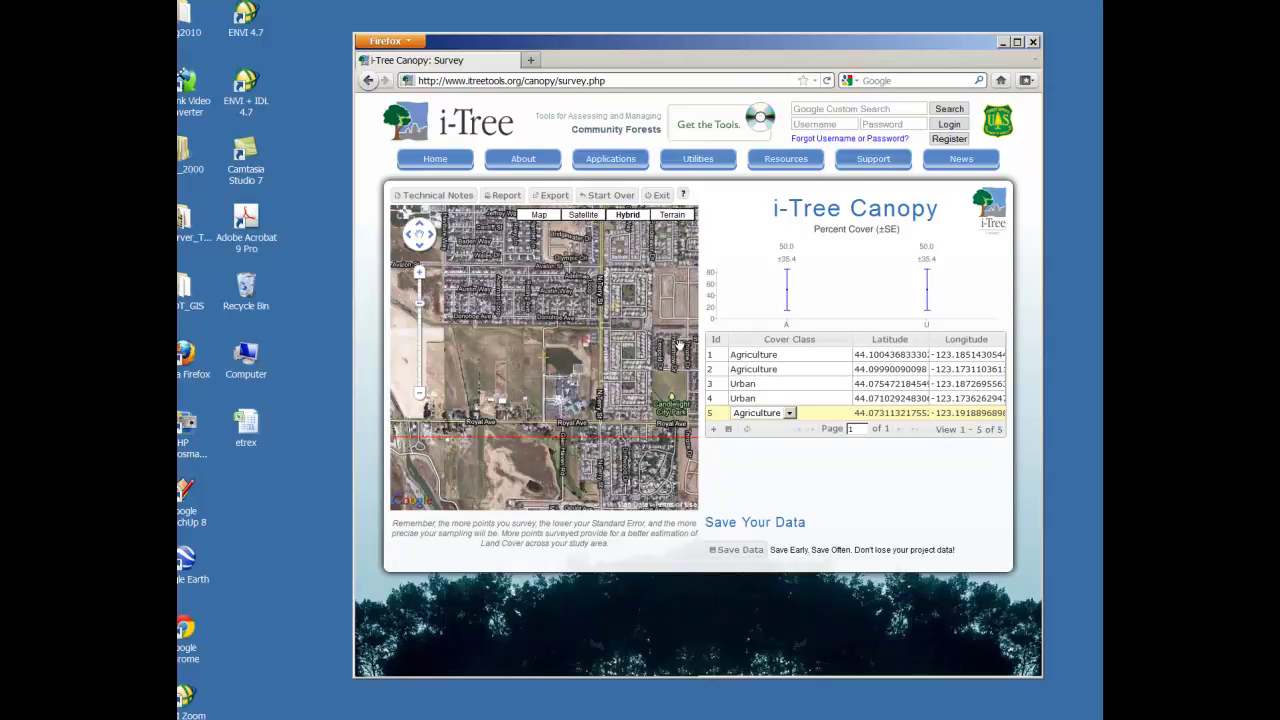
click(789, 413)
click(775, 434)
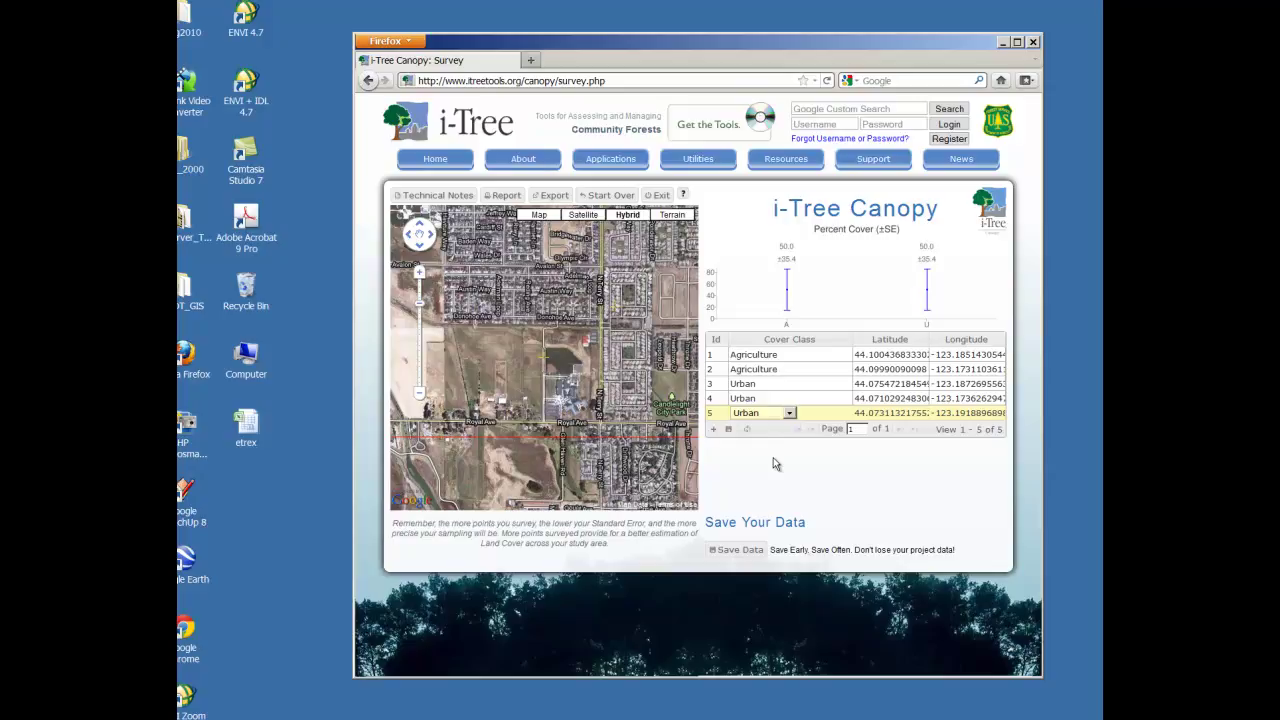